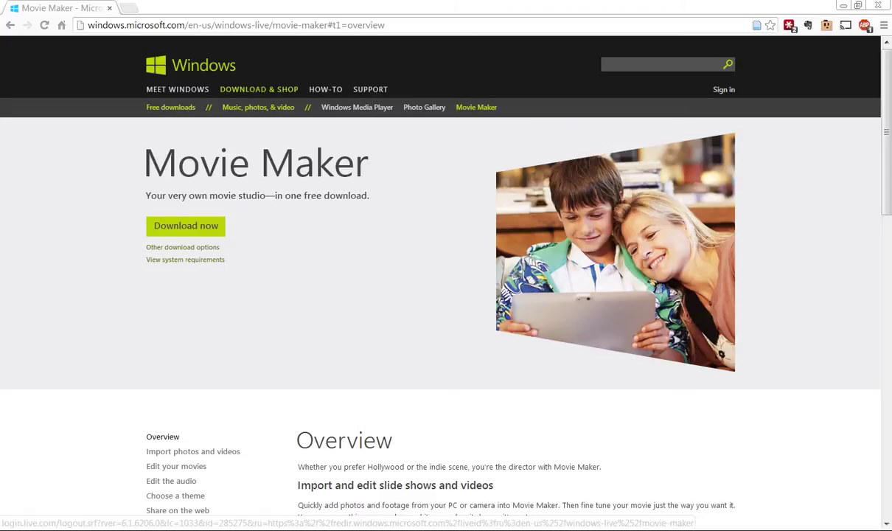
Open the 'Edit your movies' sidebar link and scroll to its adding, trimming and splitting instructions
scroll(466, 417, "down", 1)
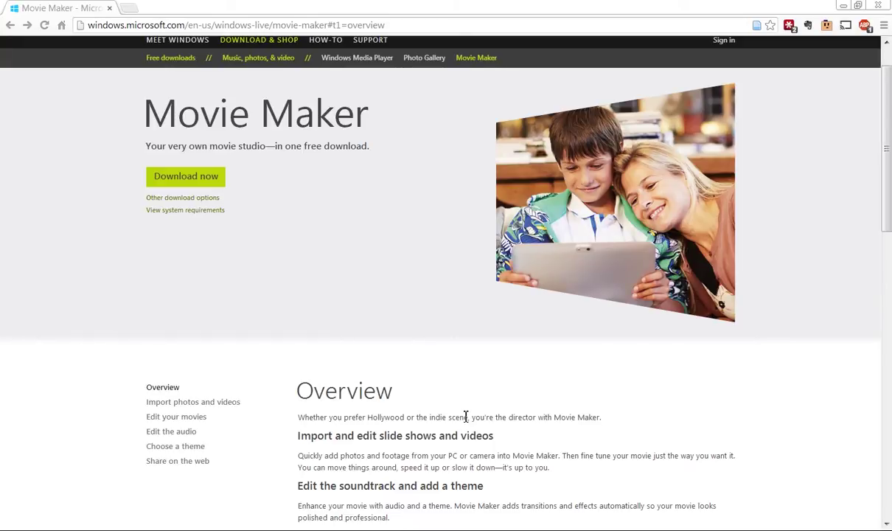
left_click(180, 416)
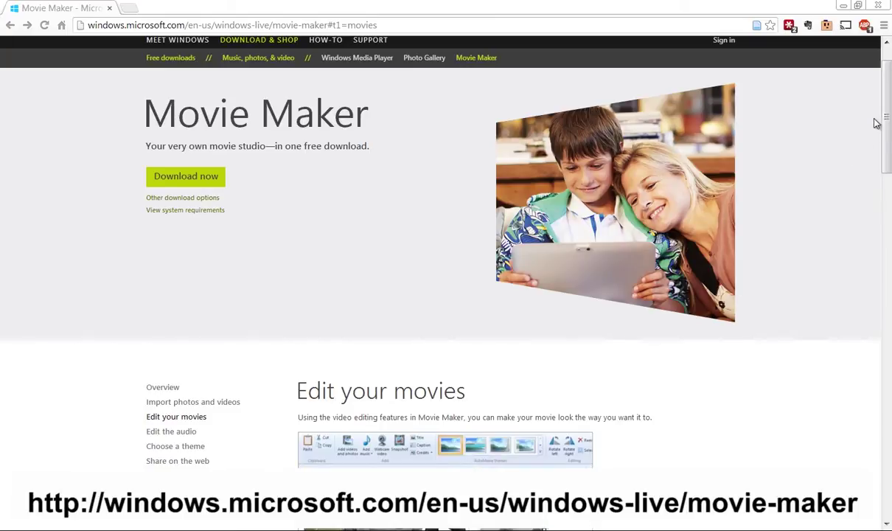
left_click_drag(885, 118, 884, 199)
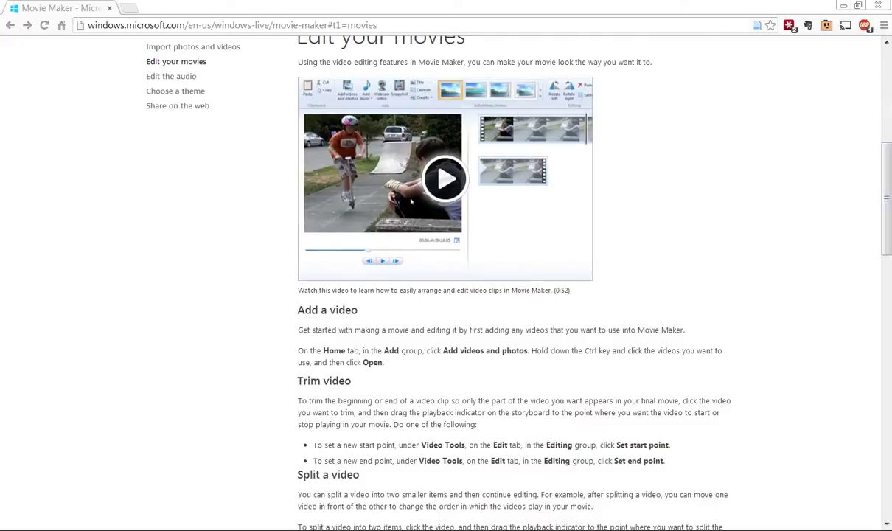
Launch Movie Maker by searching 'MOVIE MAKER' from the Start menu
key("super")
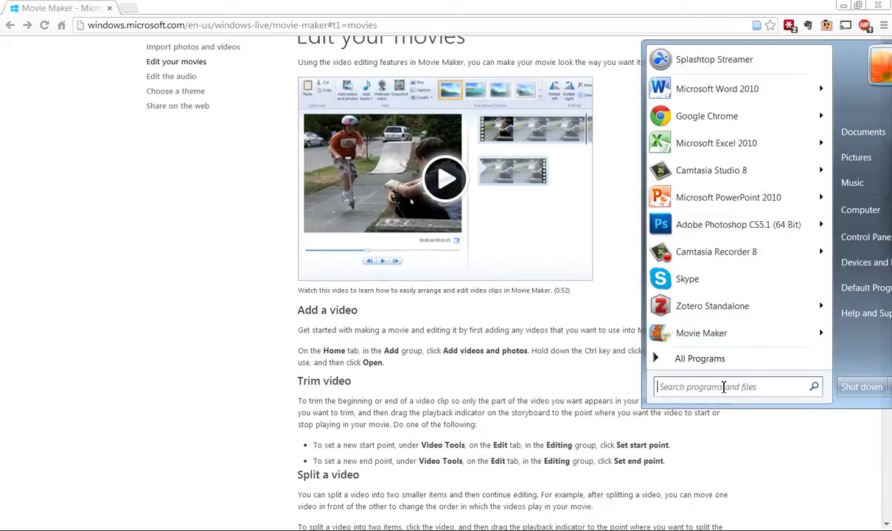
type("MOVIE MAKER")
key("Return")
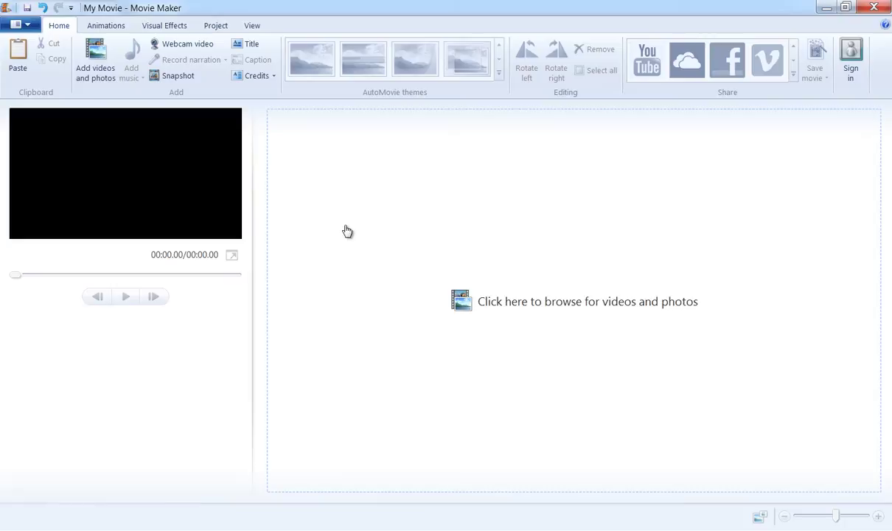
Add baby-animals-panda.jpg from the IMAGES folder to the storyboard
left_click(98, 53)
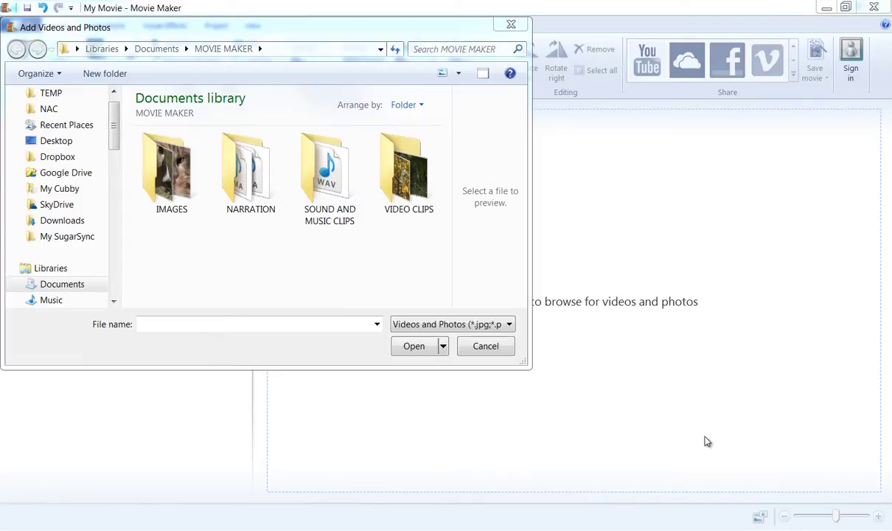
double_click(175, 168)
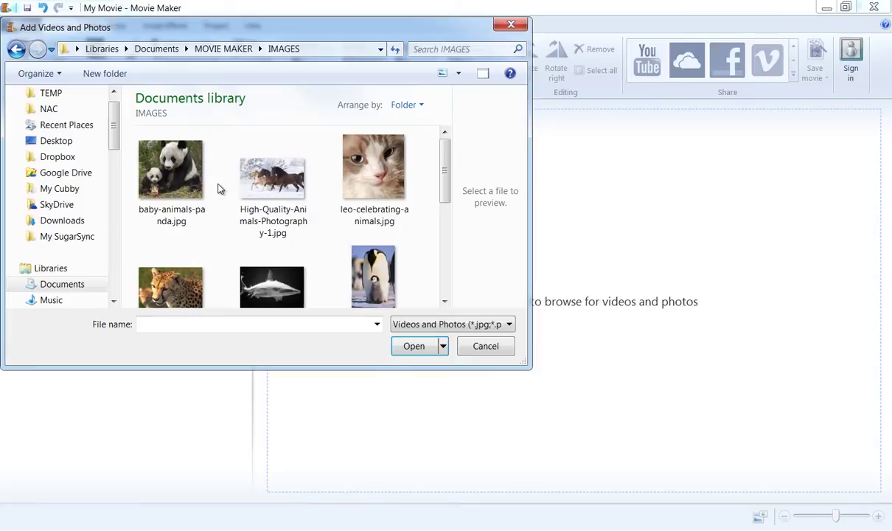
left_click(194, 179)
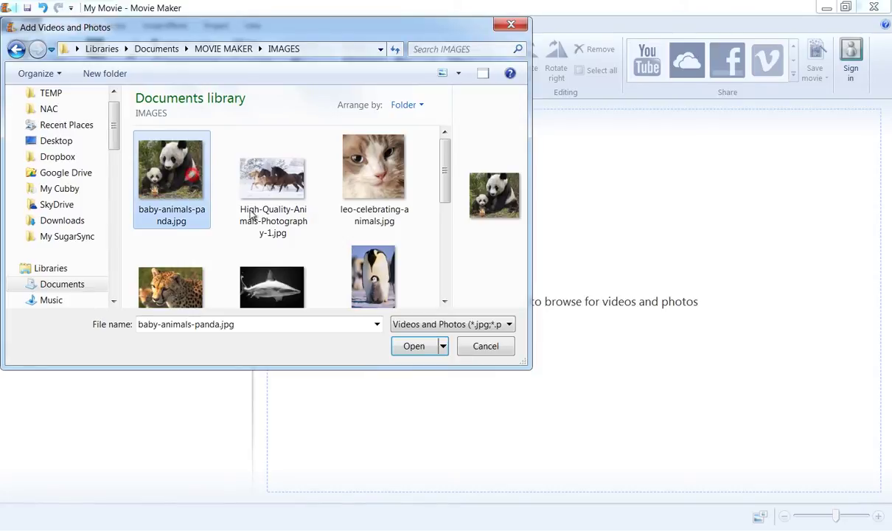
left_click(425, 347)
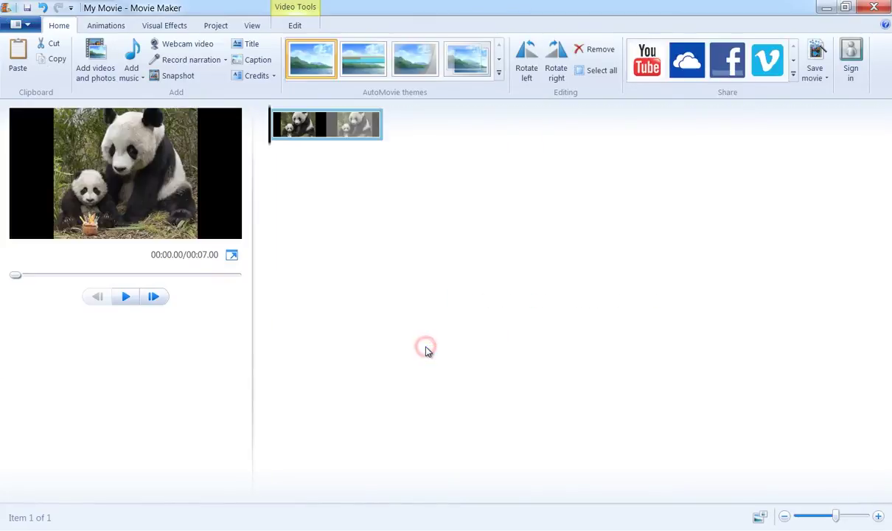
Add the panda, horses, penguin, cheetah and shark photos together in one selection
left_click(105, 59)
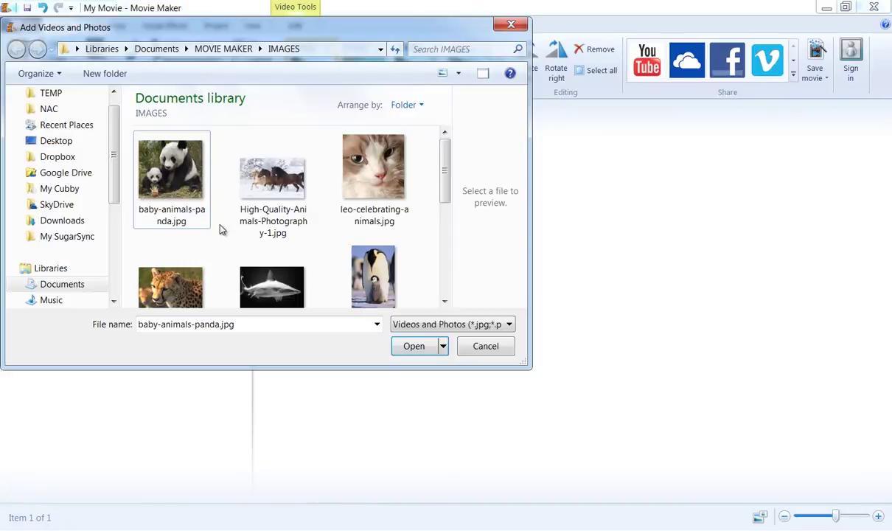
left_click(188, 203)
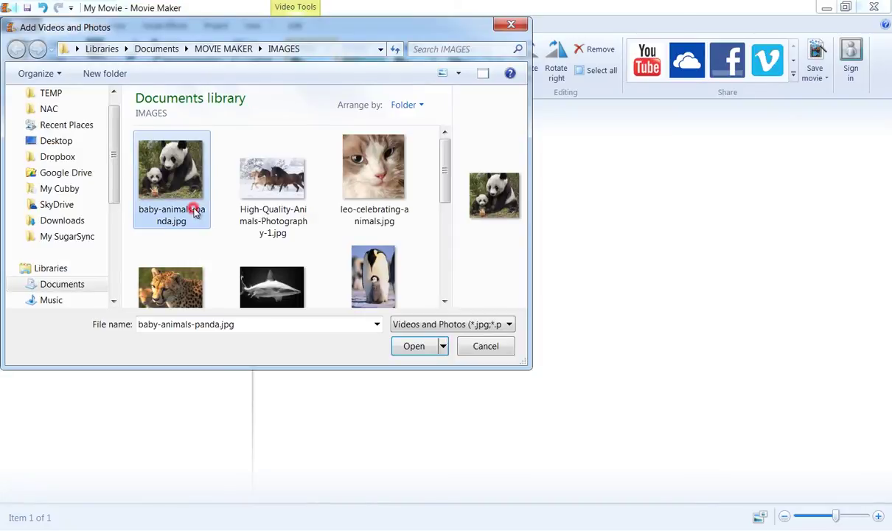
left_click(255, 188, "ctrl")
left_click(363, 284, "ctrl")
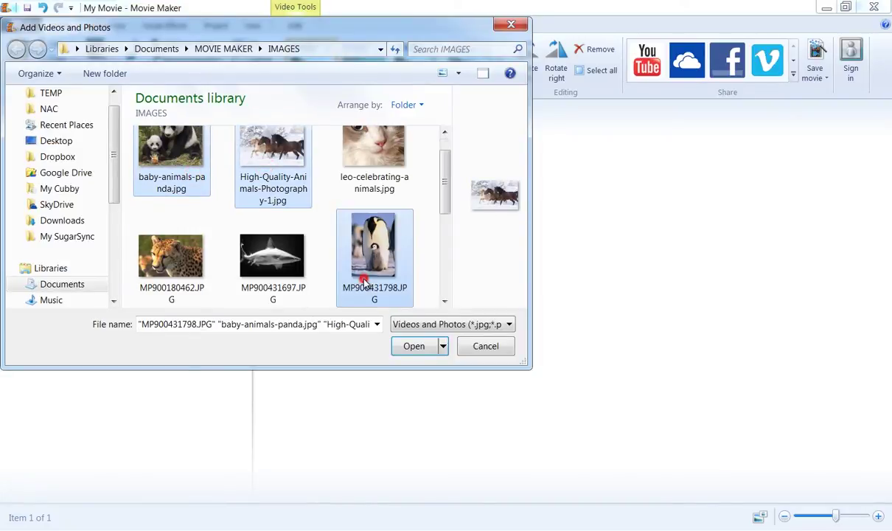
left_click(280, 276, "ctrl")
left_click(180, 254, "shift")
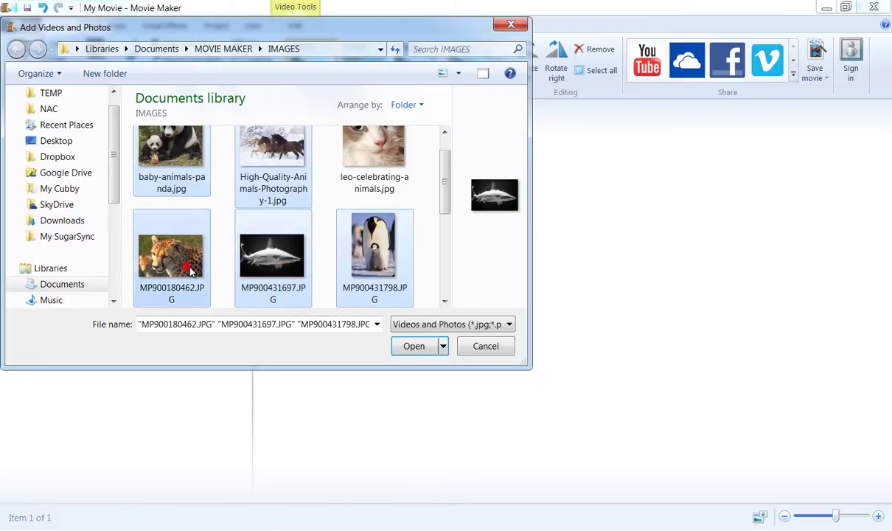
left_click(410, 351)
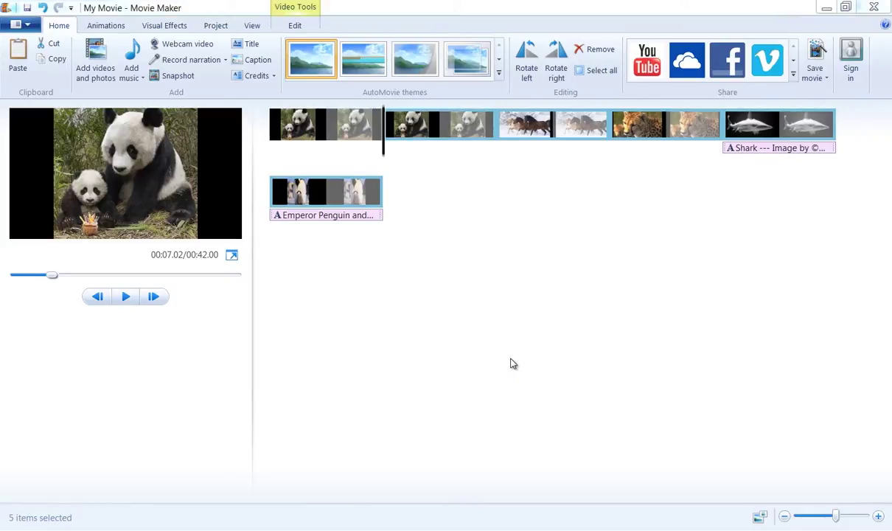
Add Rain_001_Preview.mp4 from the MOVIE MAKER\VIDEO CLIPS folder after the penguin photo
left_click(104, 58)
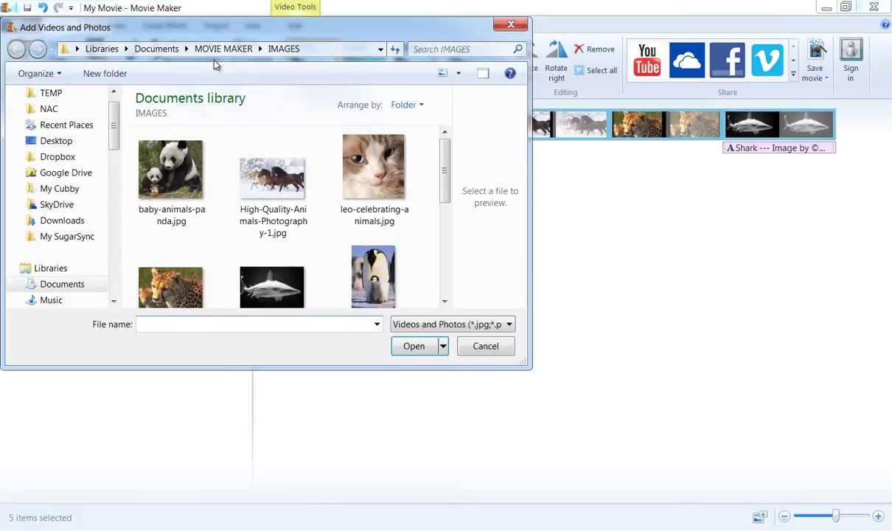
left_click(223, 48)
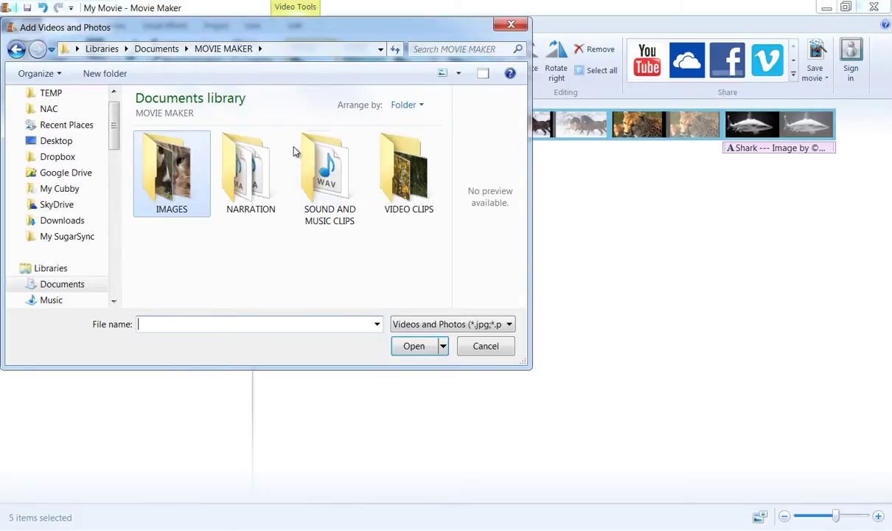
double_click(408, 169)
left_click(476, 325)
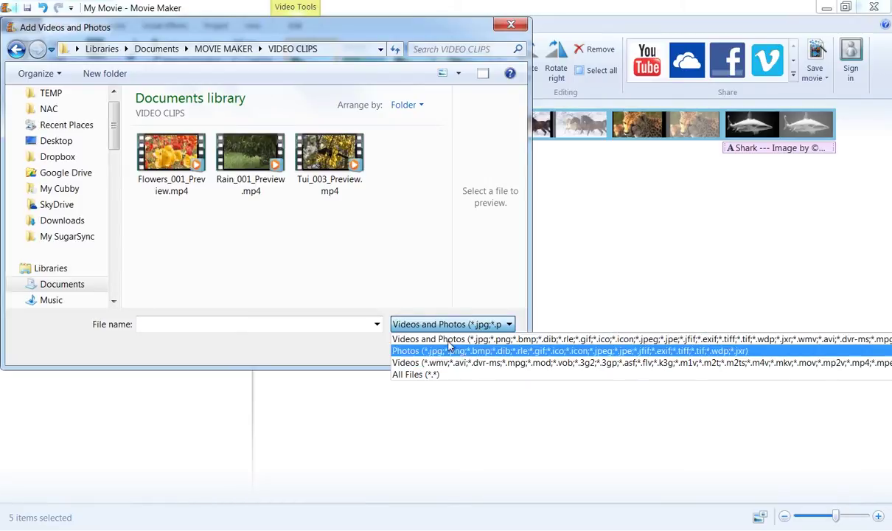
left_click(238, 172)
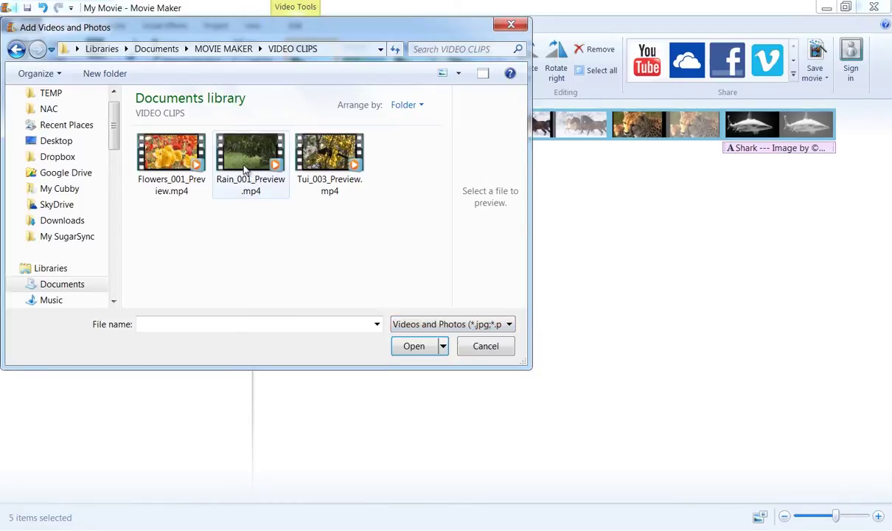
left_click(239, 172)
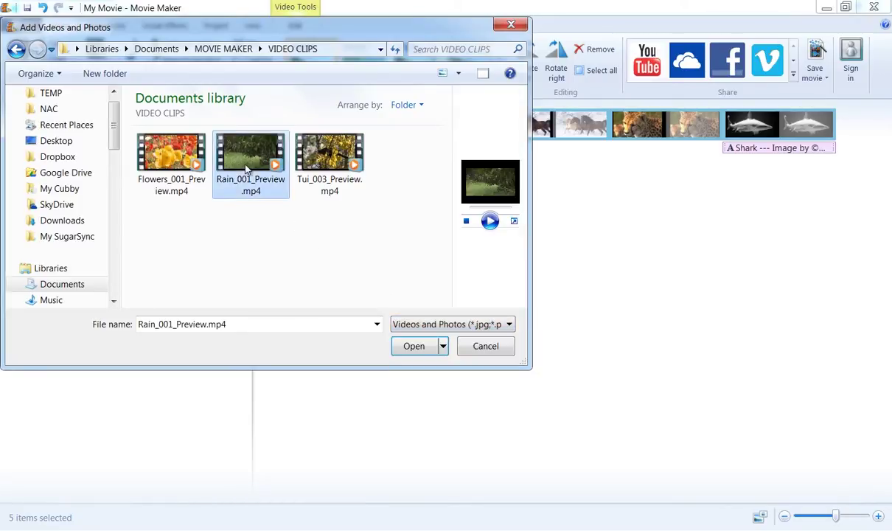
left_click(412, 345)
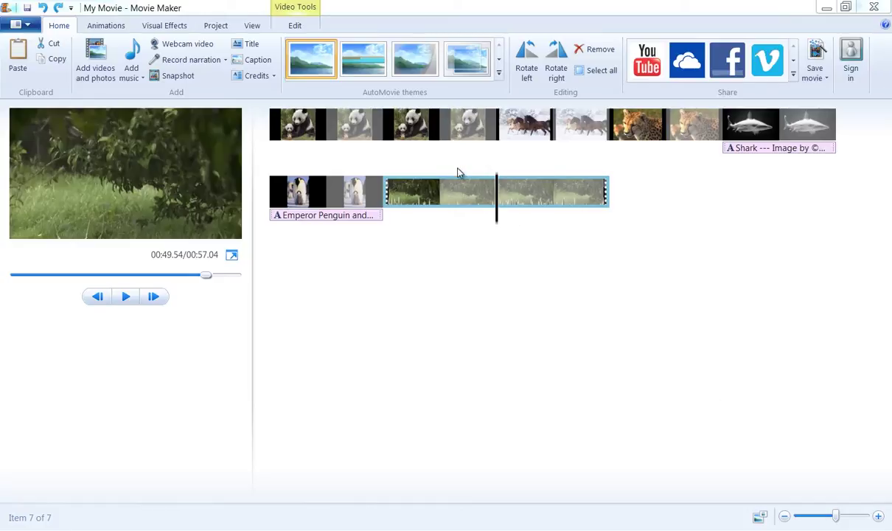
Delete the duplicate panda photo, keeping the horses photo
left_click(443, 135)
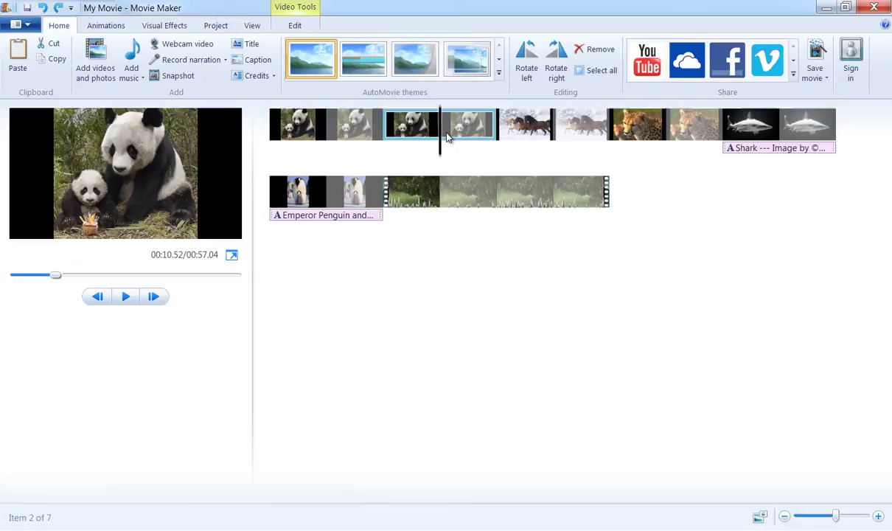
key("Delete")
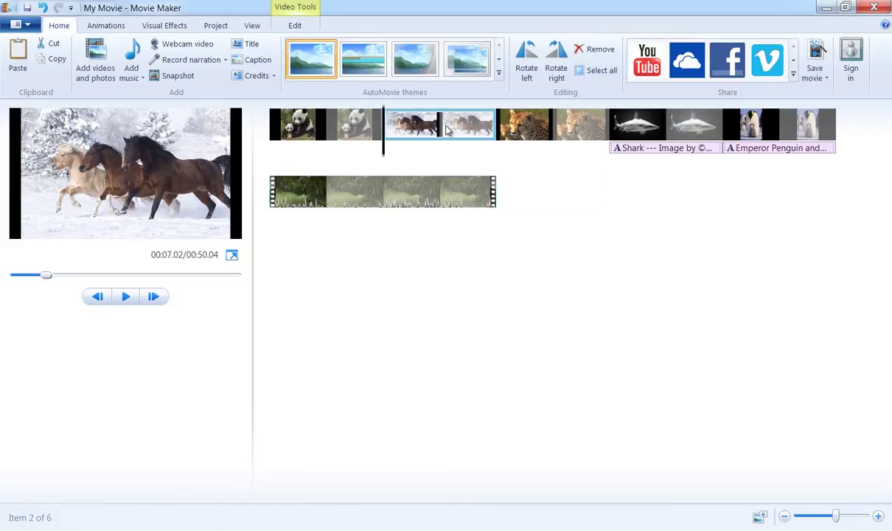
right_click(446, 128)
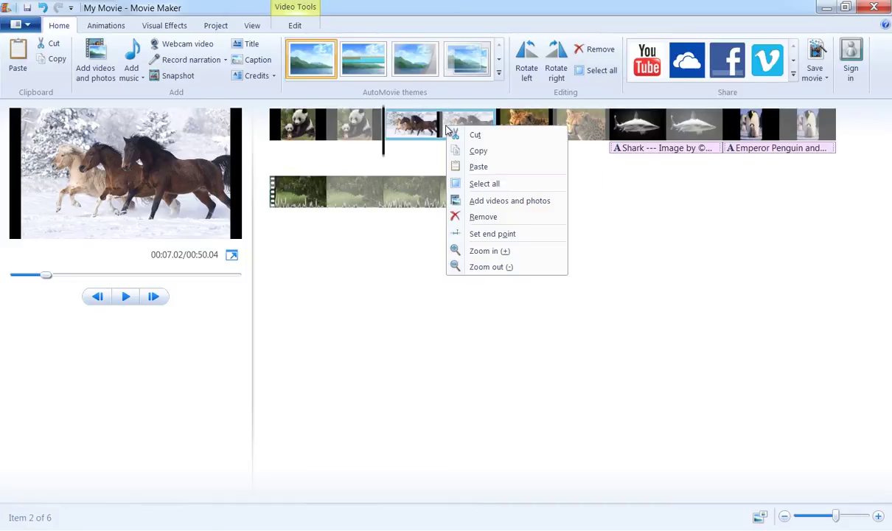
left_click(501, 219)
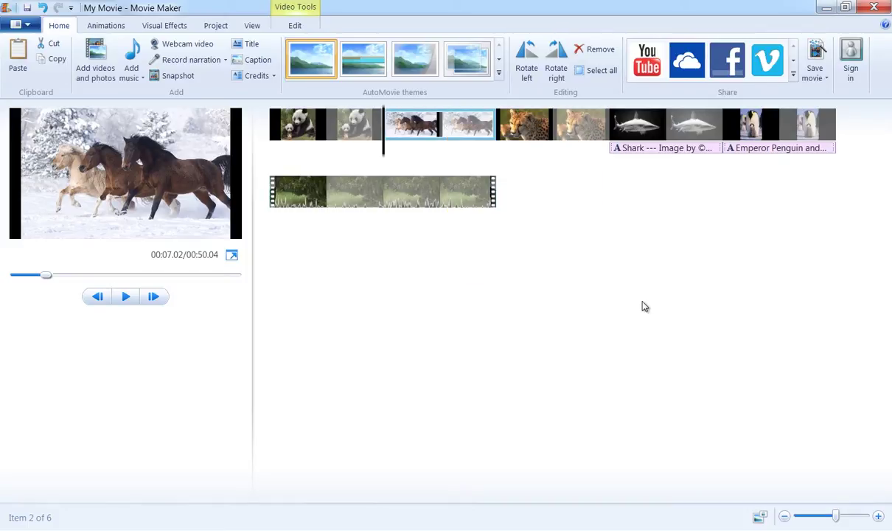
Move the cheetah photo ahead of the horses, then undo to restore the order
left_click(553, 131)
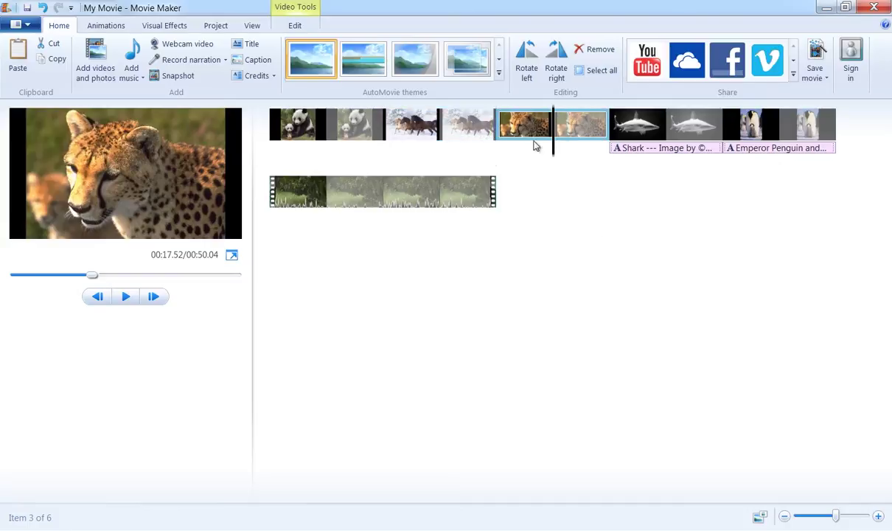
left_click_drag(535, 145, 427, 141)
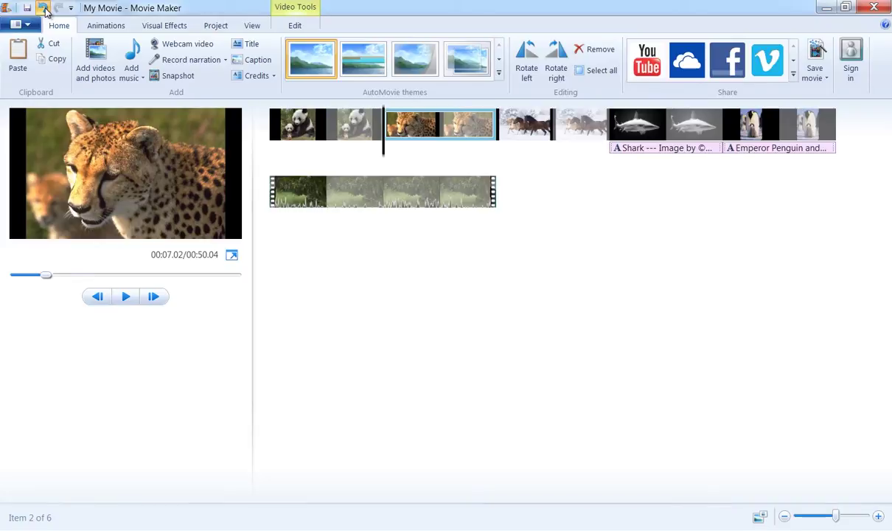
left_click(42, 8)
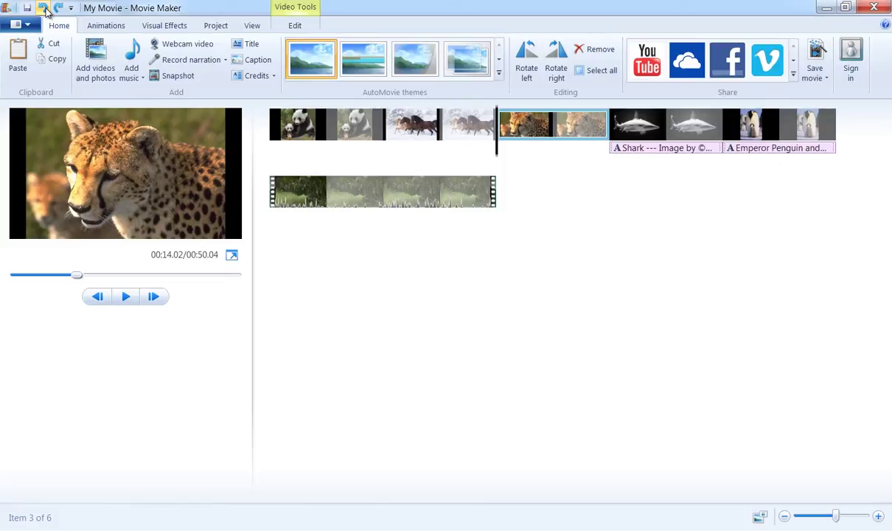
left_click(44, 9)
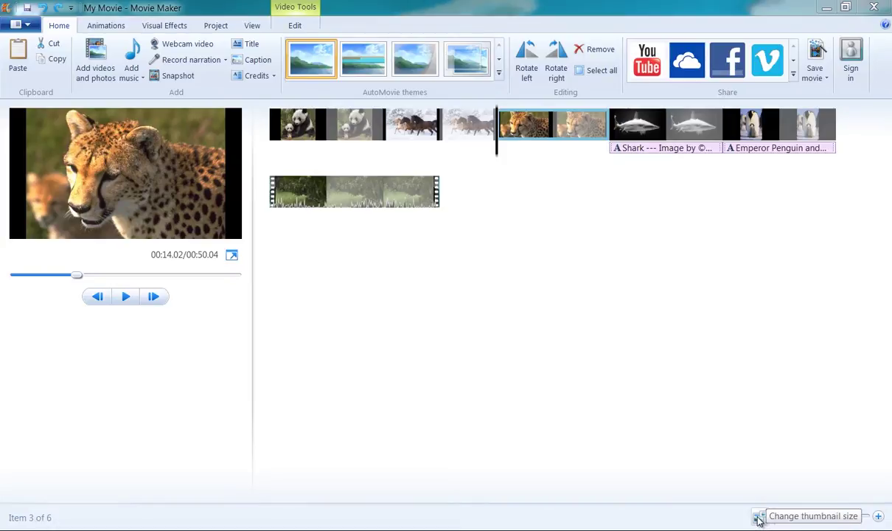
Set storyboard thumbnails to Medium icons and zoom them in two more steps
left_click(758, 518)
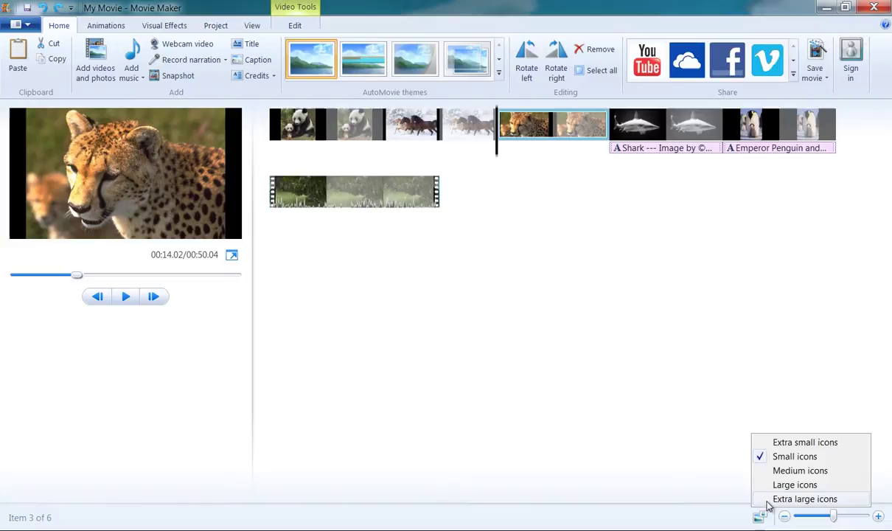
left_click(828, 473)
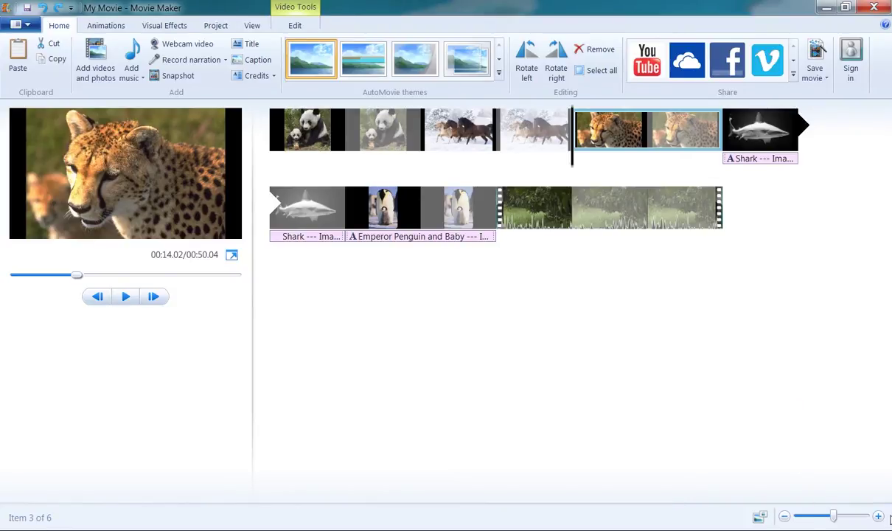
left_click(878, 516)
left_click(880, 519)
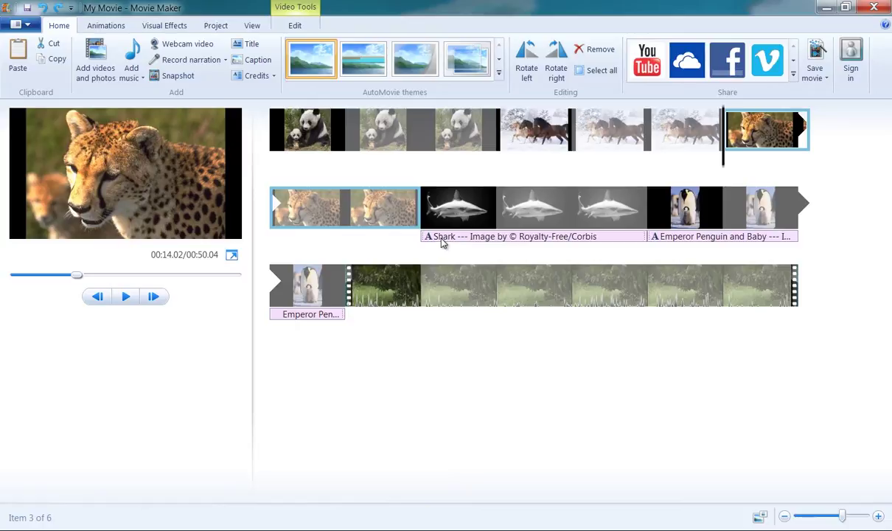
Select the shark clip's caption, then the final forest clip
left_click(442, 240)
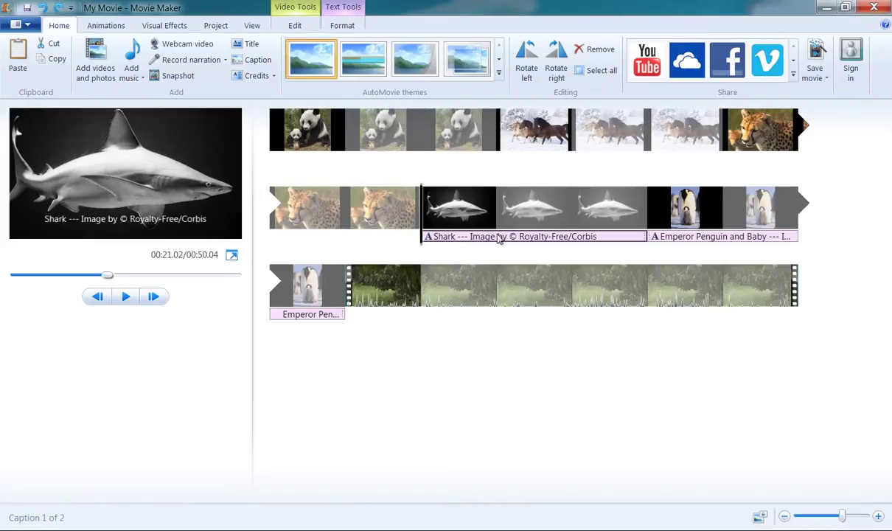
left_click(712, 402)
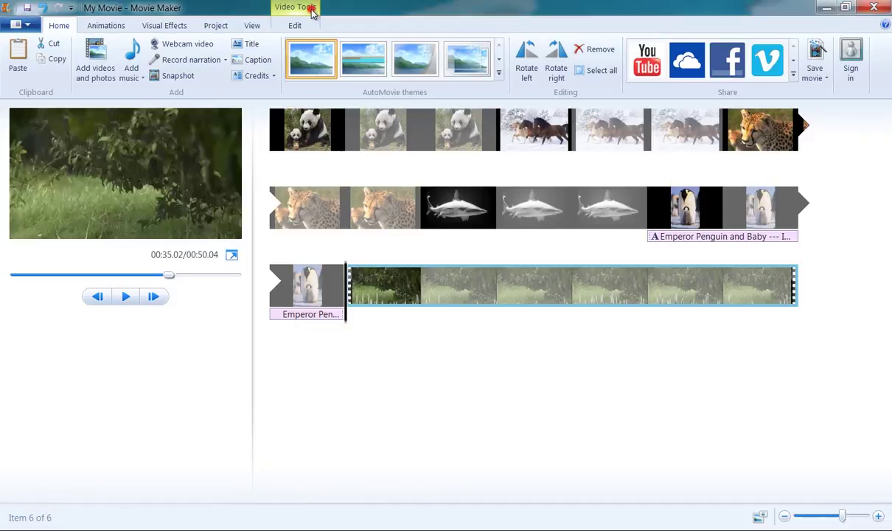
Show Video Tools Edit and select the cheetah picture
left_click(312, 13)
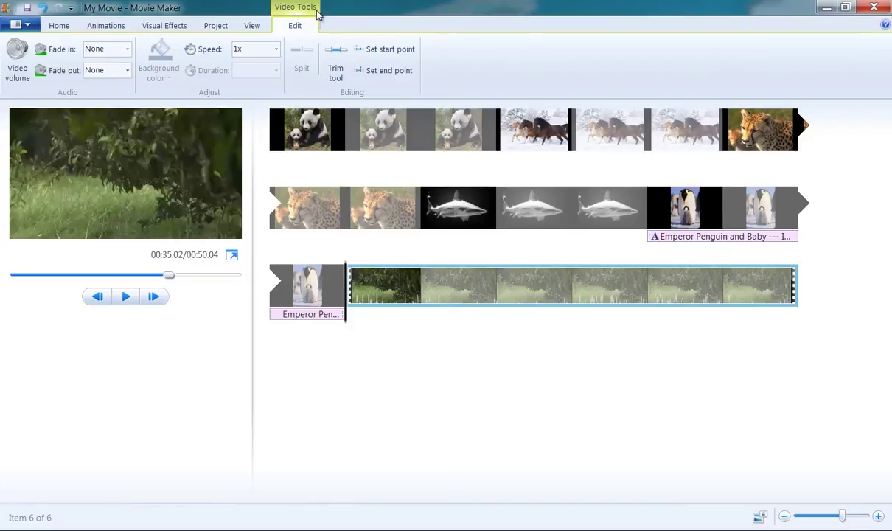
left_click(345, 130)
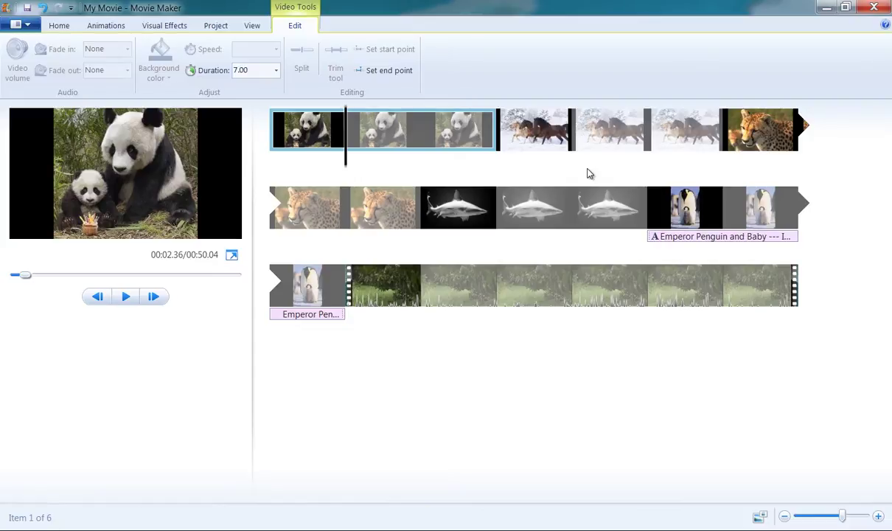
left_click(669, 237)
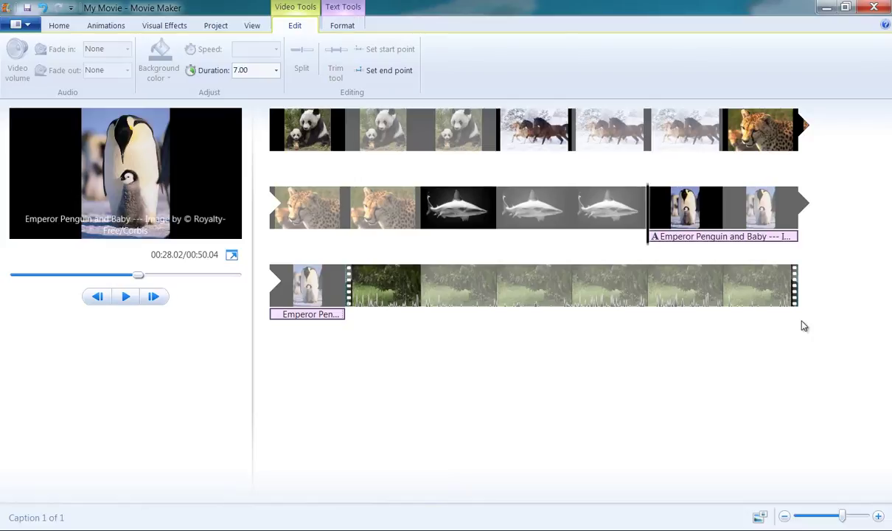
left_click(743, 135)
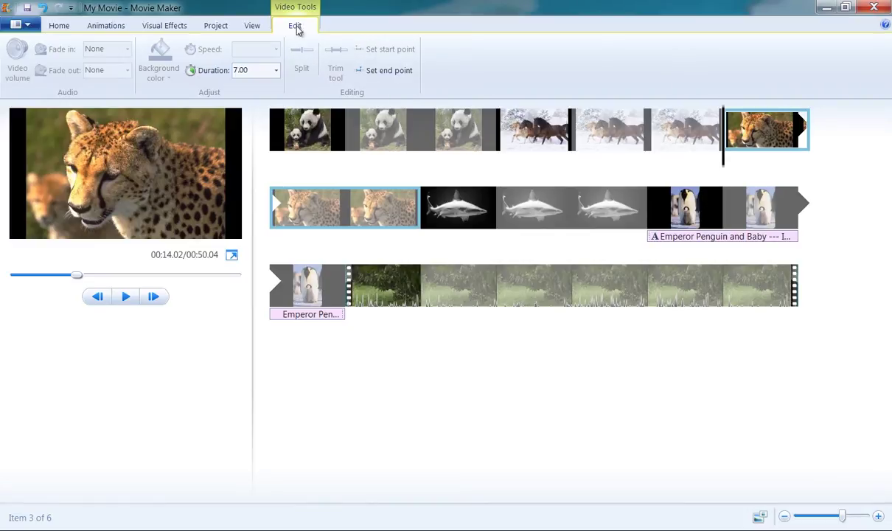
Set the cheetah picture's duration to 10.00 seconds and return to the Home tab
left_click(262, 71)
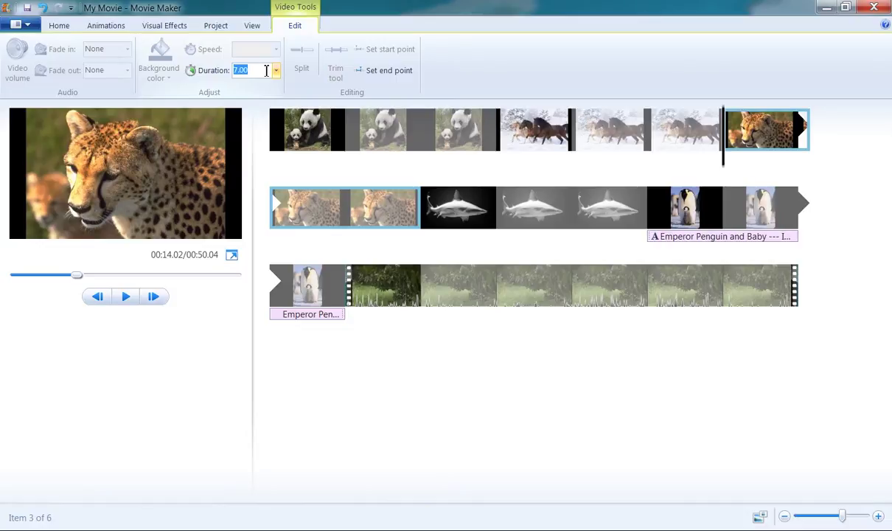
left_click(275, 70)
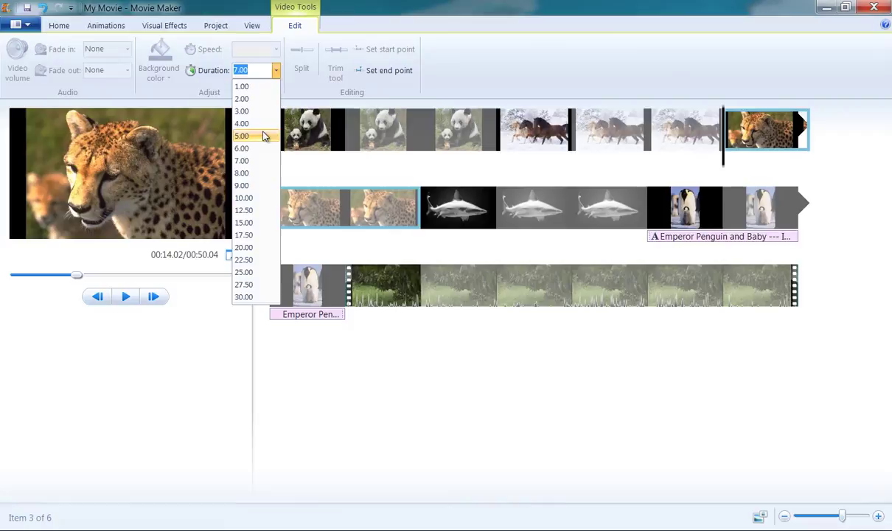
left_click(264, 136)
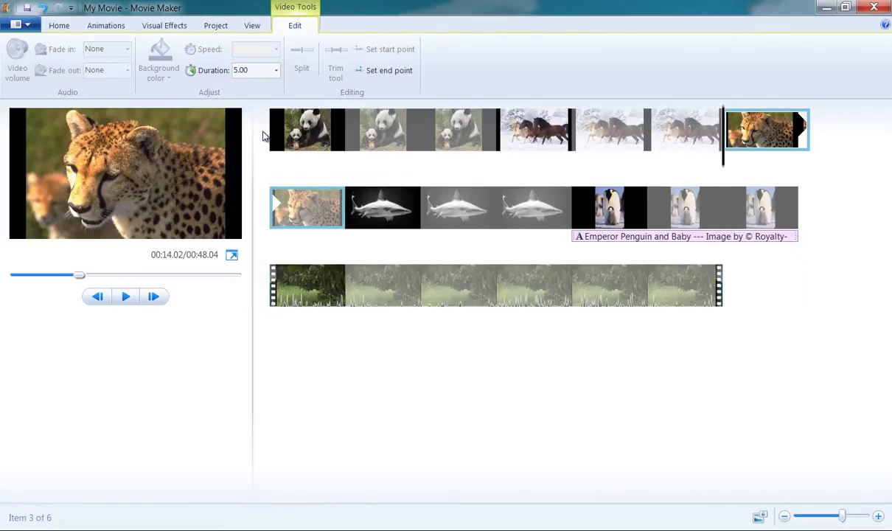
left_click(276, 70)
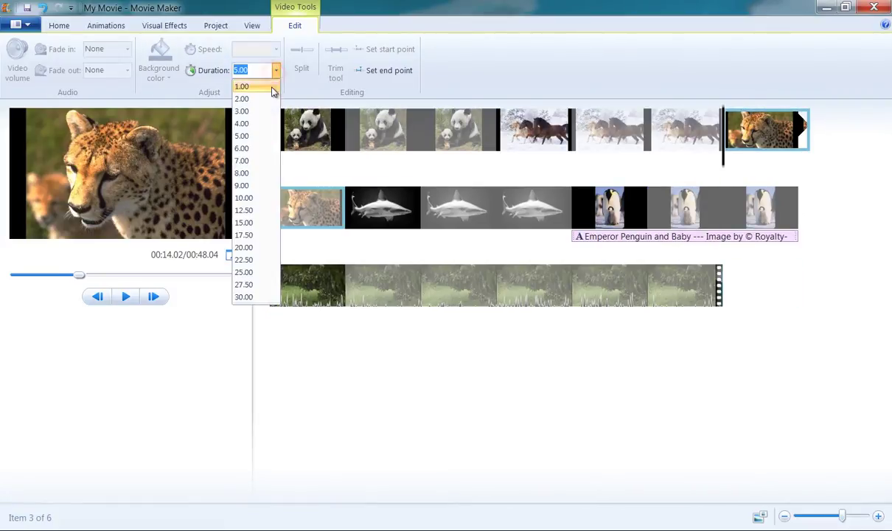
left_click(263, 199)
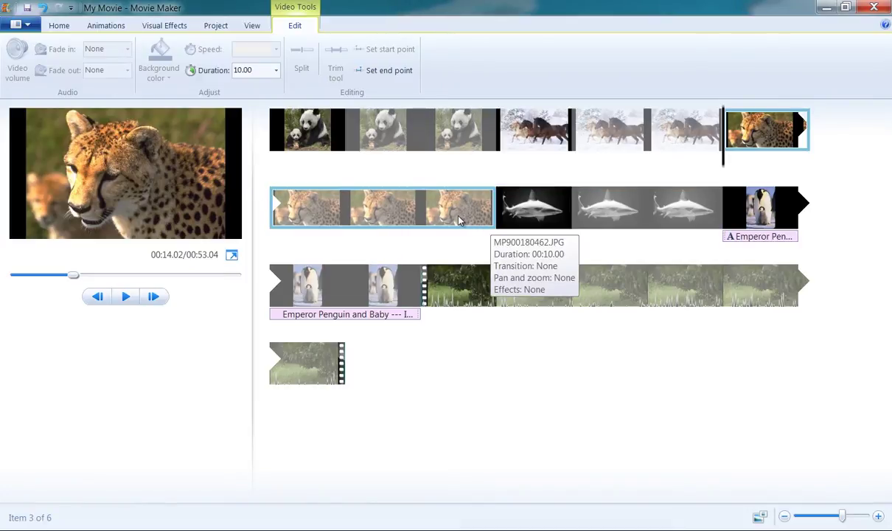
key("alt+h")
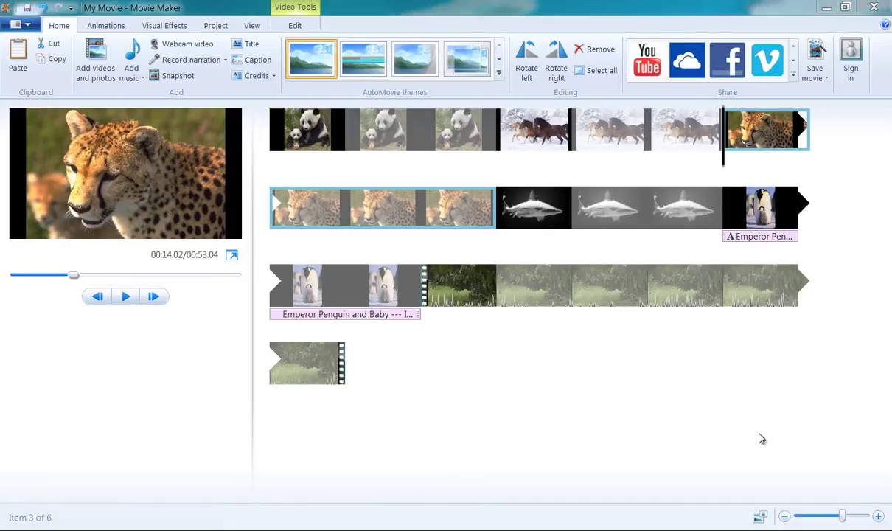
Select the forest clip and keep its Video Tools playback speed at 1x
left_click(497, 291)
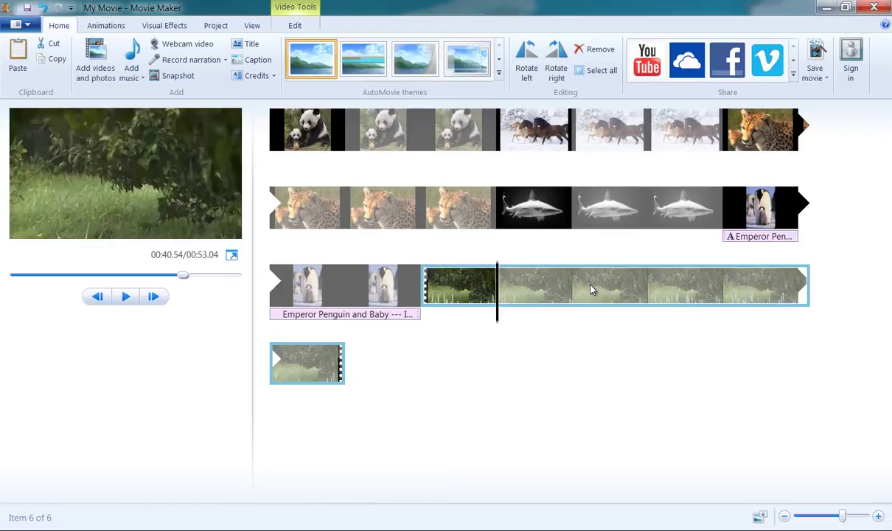
left_click(303, 26)
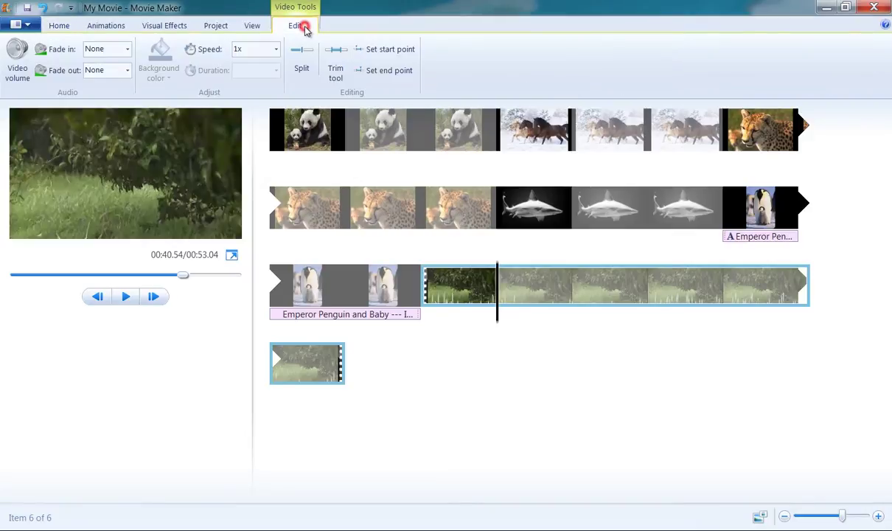
left_click(277, 51)
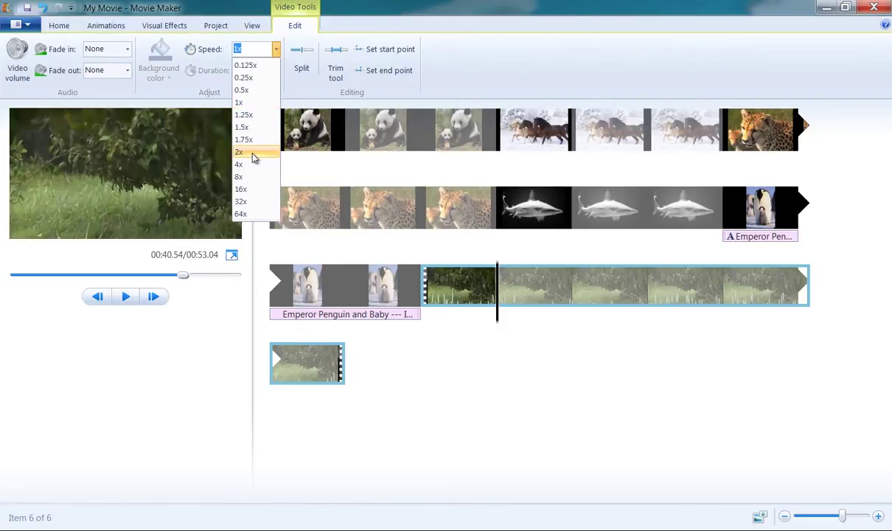
left_click(258, 105)
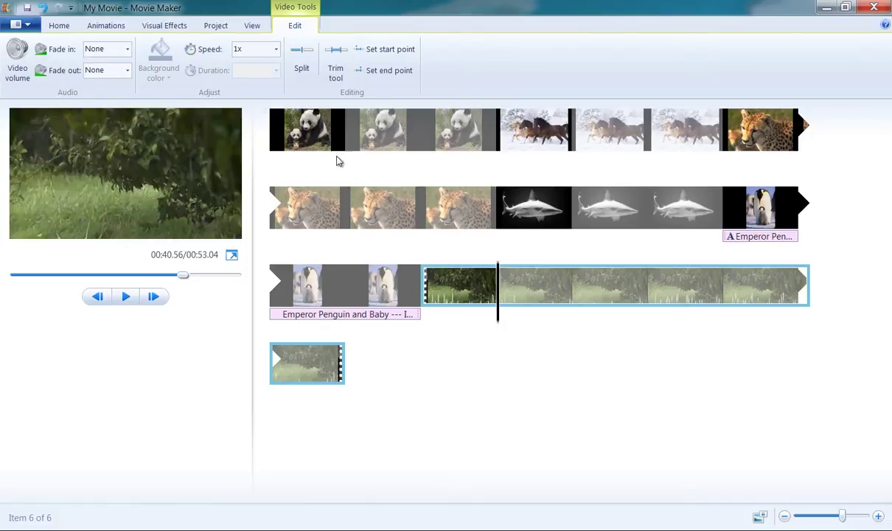
Drag the trim start handle to 5.82 s and the end to 14.16 s, then save the trim
left_click(331, 67)
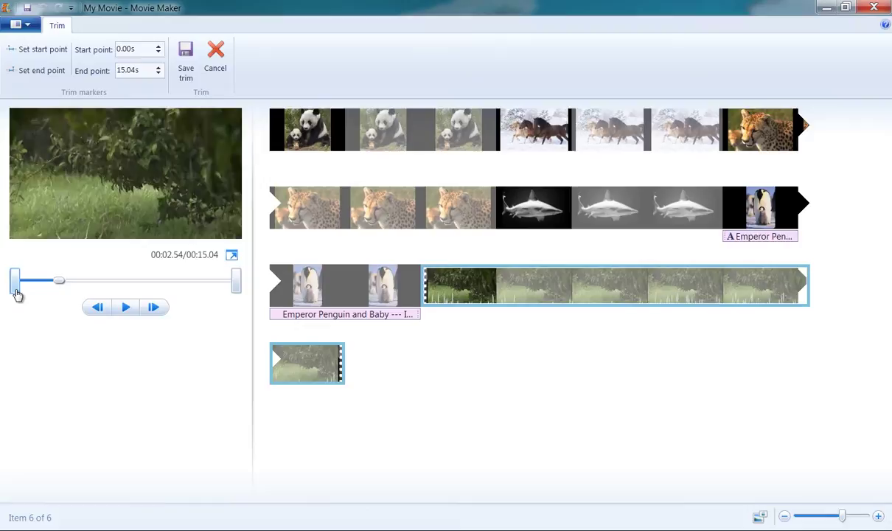
left_click_drag(17, 294, 78, 298)
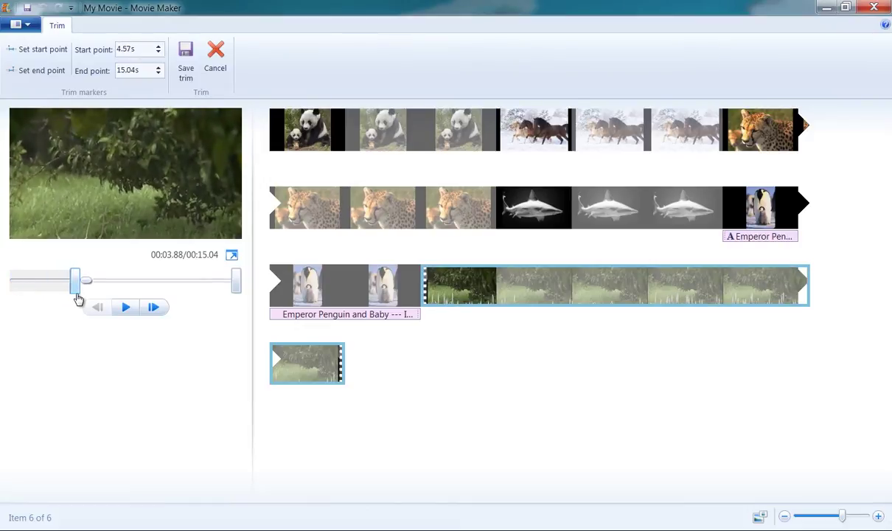
left_click_drag(78, 298, 92, 297)
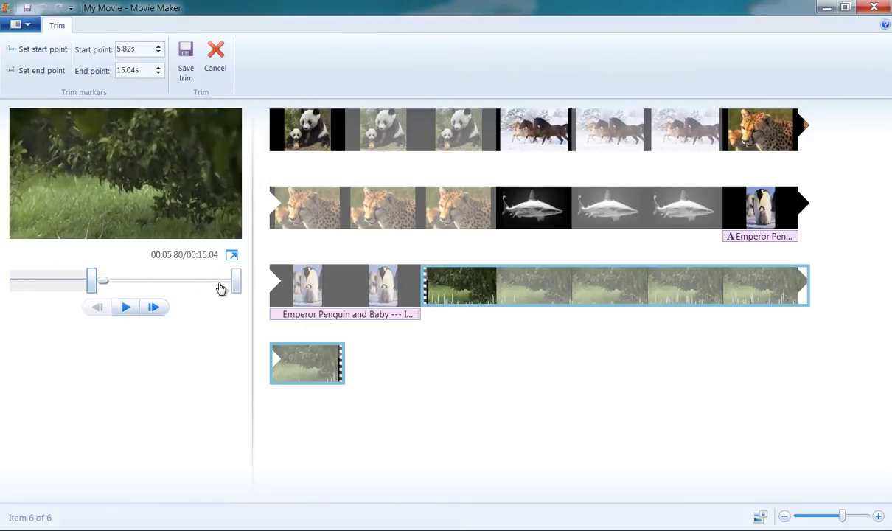
left_click_drag(236, 282, 189, 289)
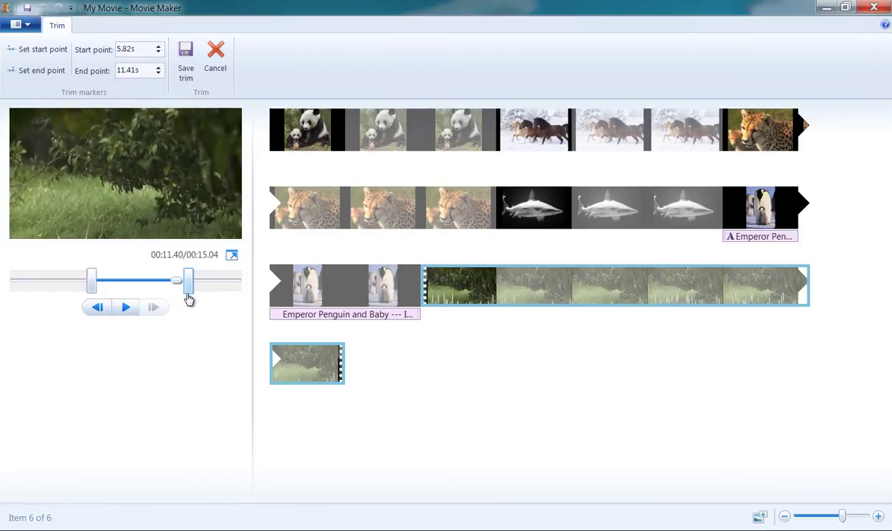
mouse_move(189, 287)
left_mouse_down()
mouse_move(233, 291)
mouse_move(225, 290)
left_mouse_up()
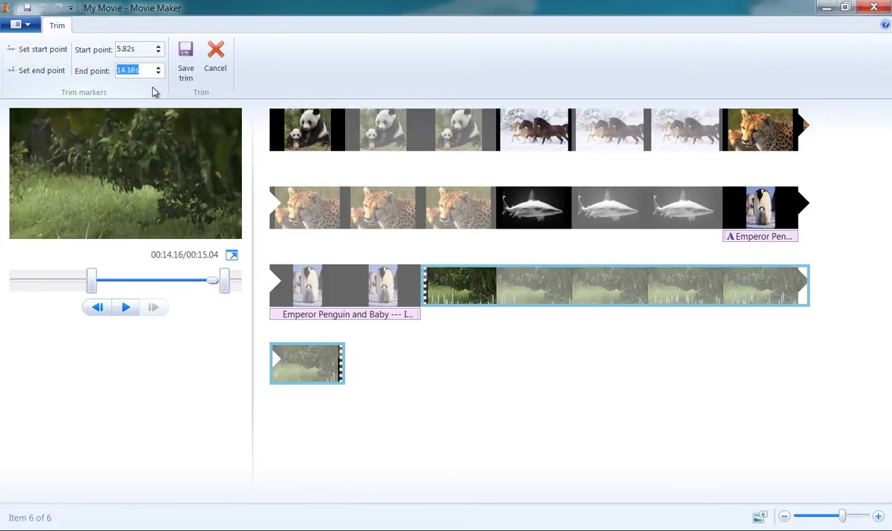
left_click(190, 72)
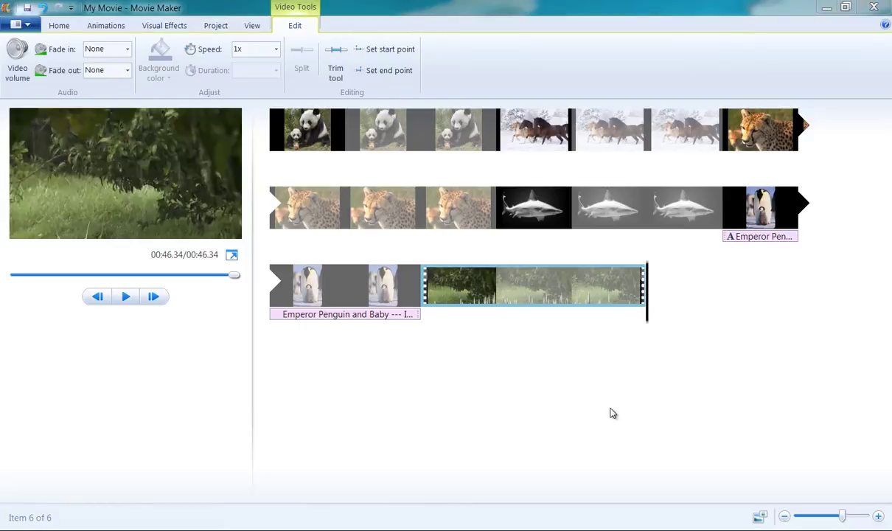
Split the forest clip in the third row at about 41 seconds
left_click(472, 318)
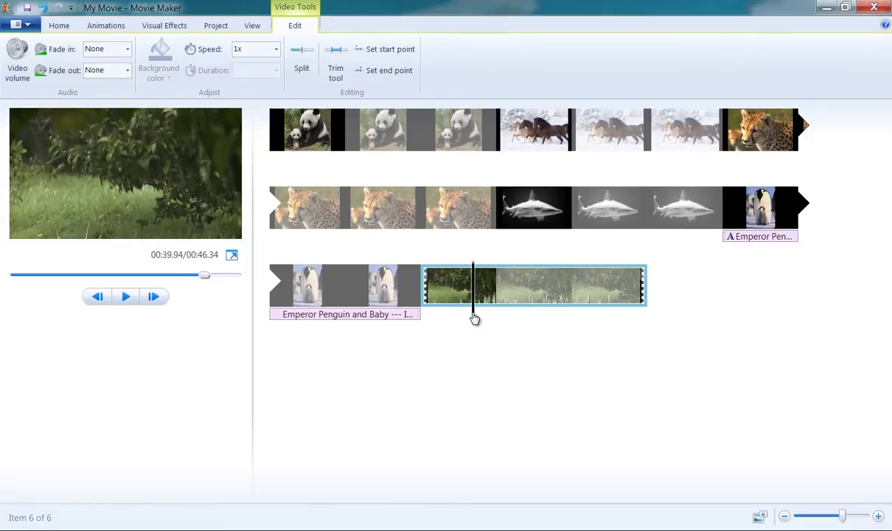
left_click(507, 318)
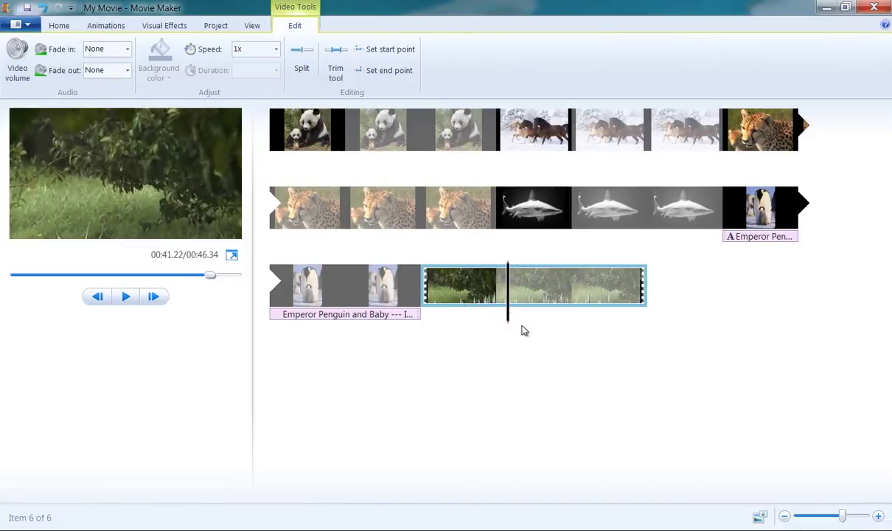
right_click(507, 268)
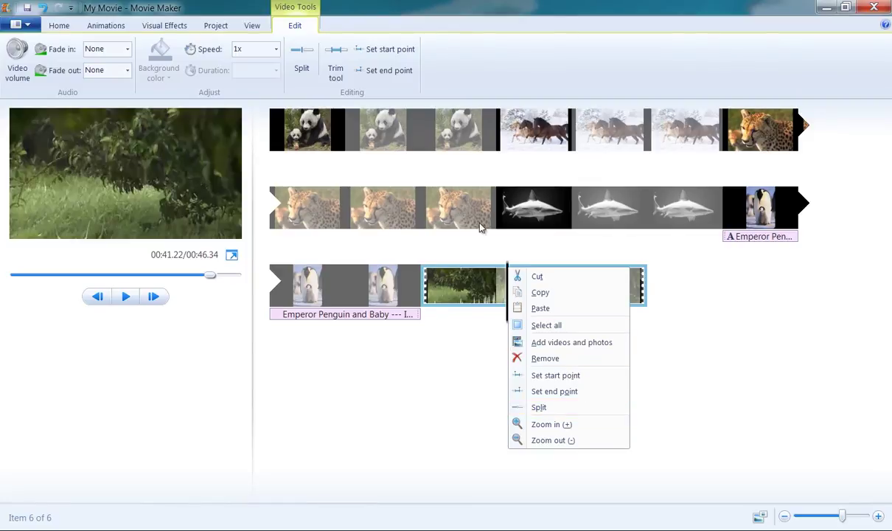
left_click(299, 59)
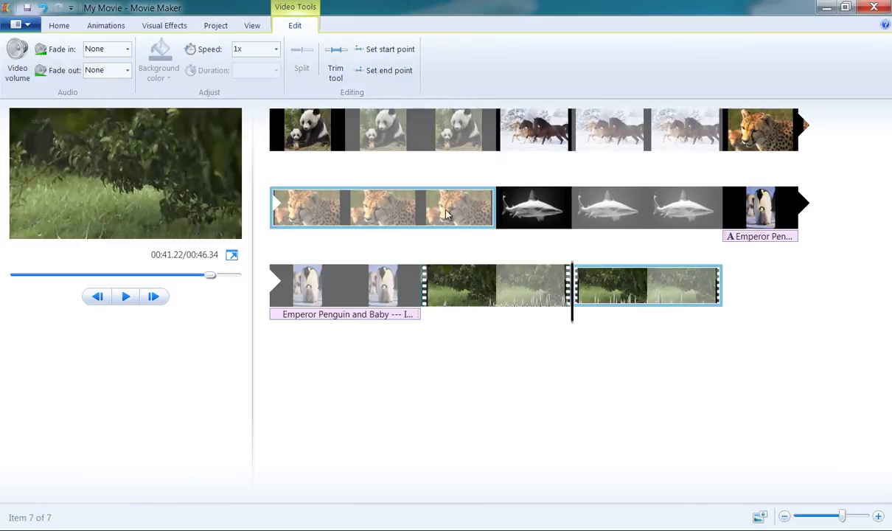
Select each of the two resulting forest pieces to verify the cut
left_click(527, 284)
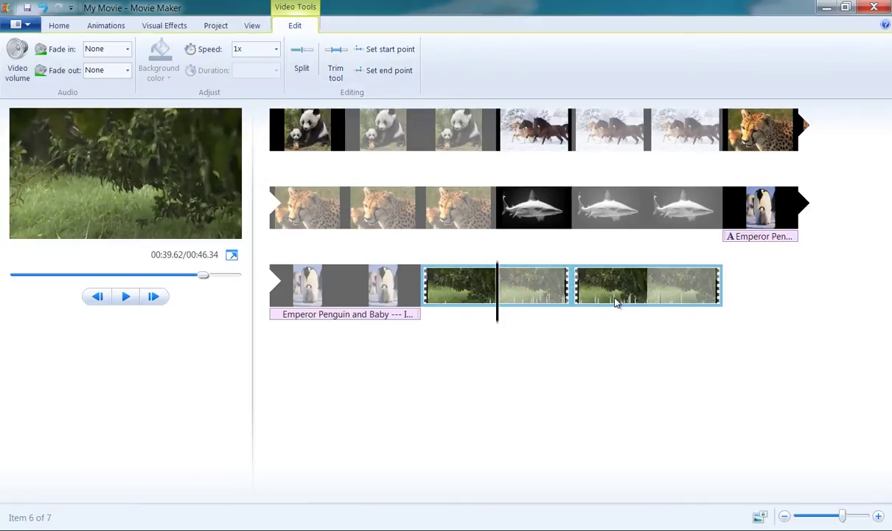
left_click(615, 295)
left_click(544, 290)
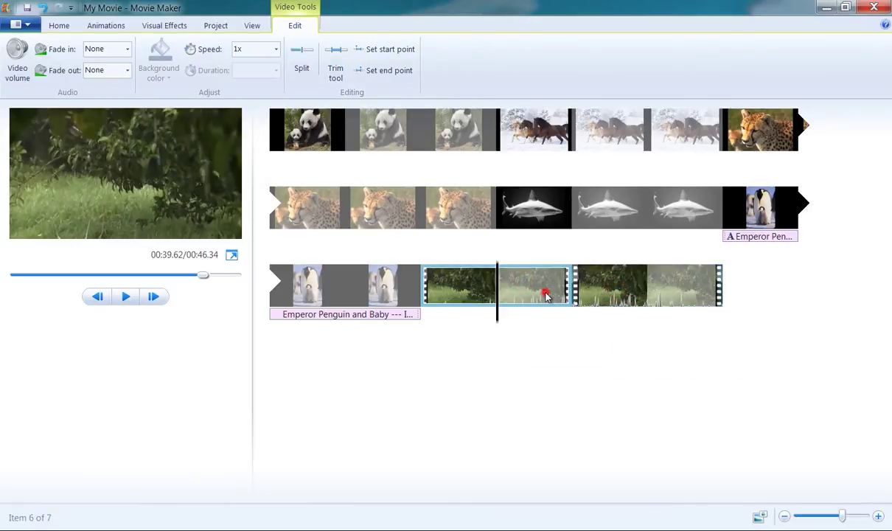
left_click(605, 291)
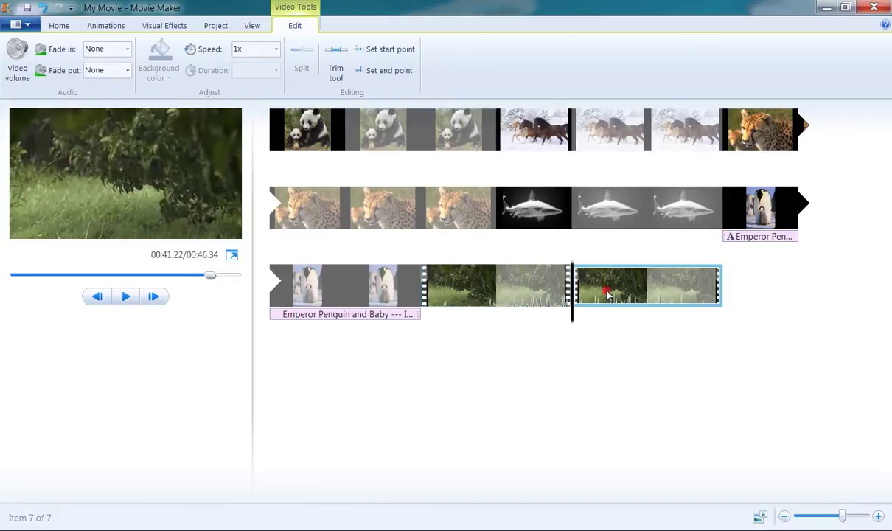
left_click(541, 295)
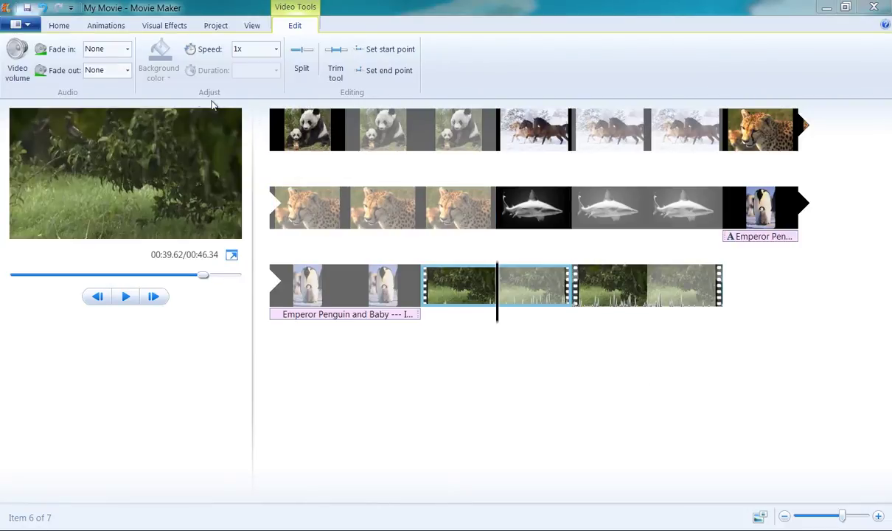
Add Kalimba.mp3 from the Sound and Music Clips folder as background music under the entire movie
left_click(61, 23)
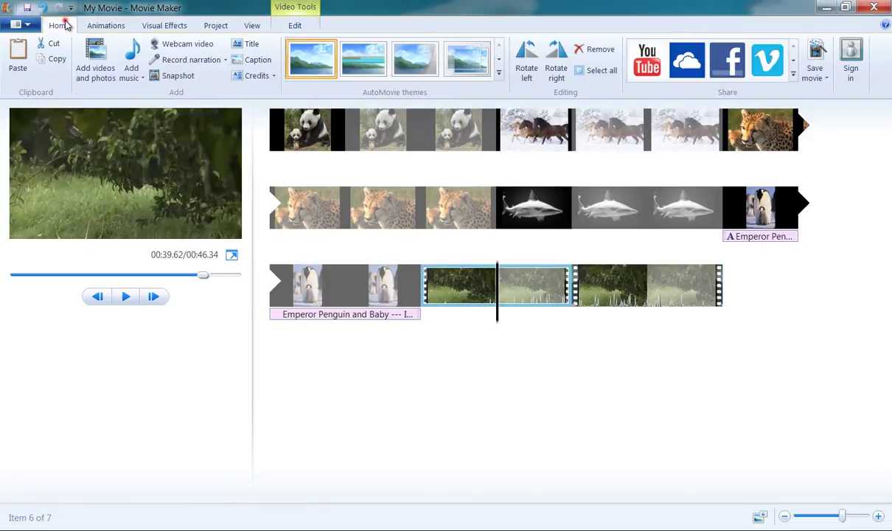
left_click(144, 79)
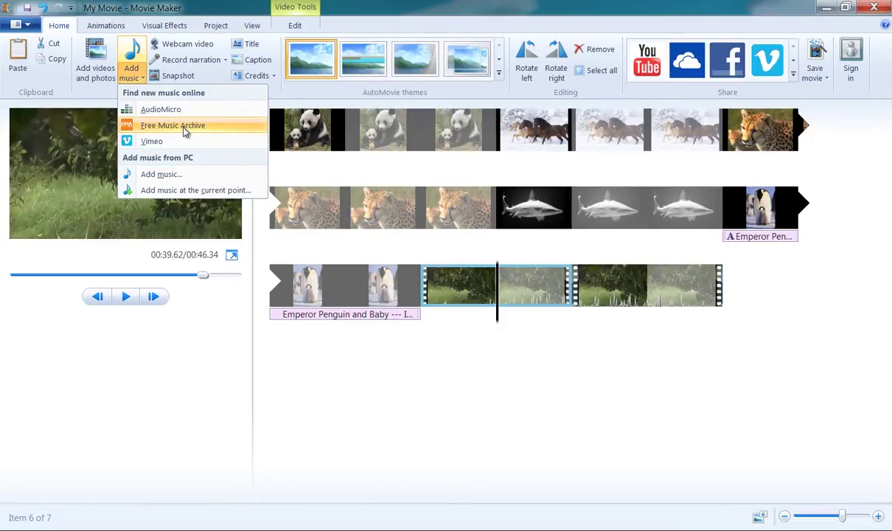
left_click(191, 176)
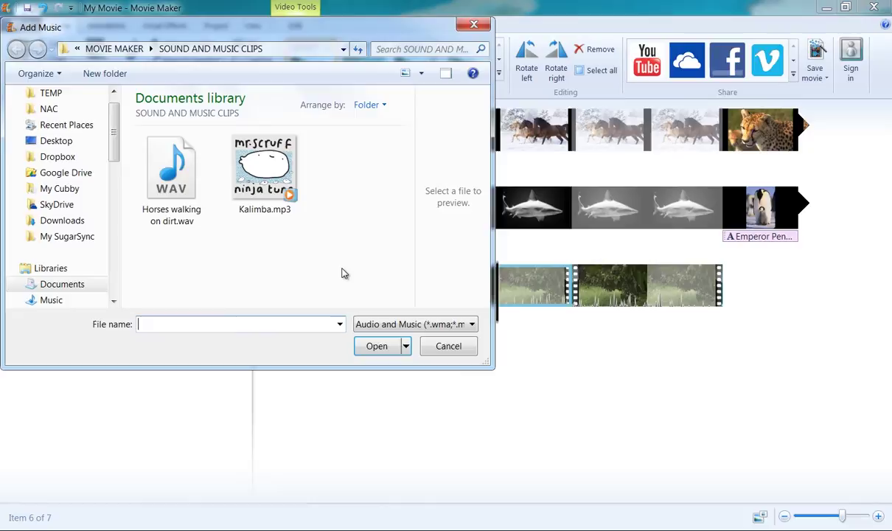
left_click(461, 325)
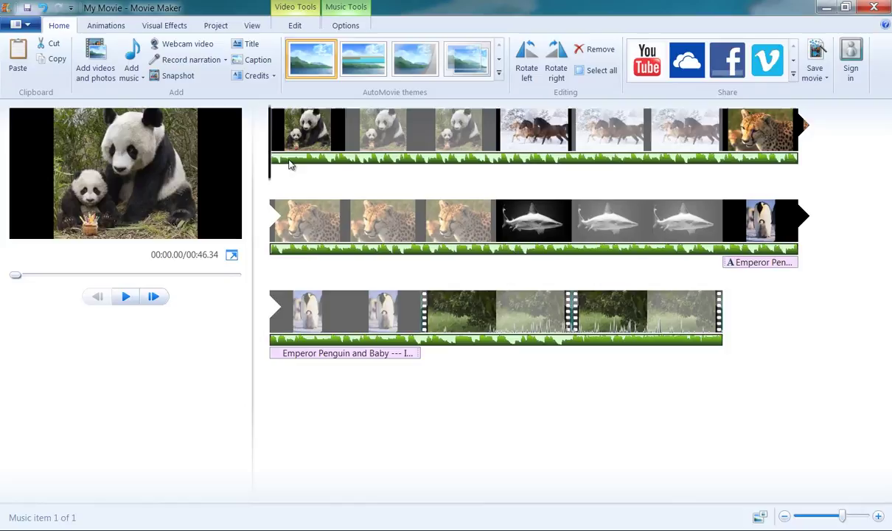
Drag the background music later and set its start time to 6.00 seconds
left_click_drag(287, 165, 444, 168)
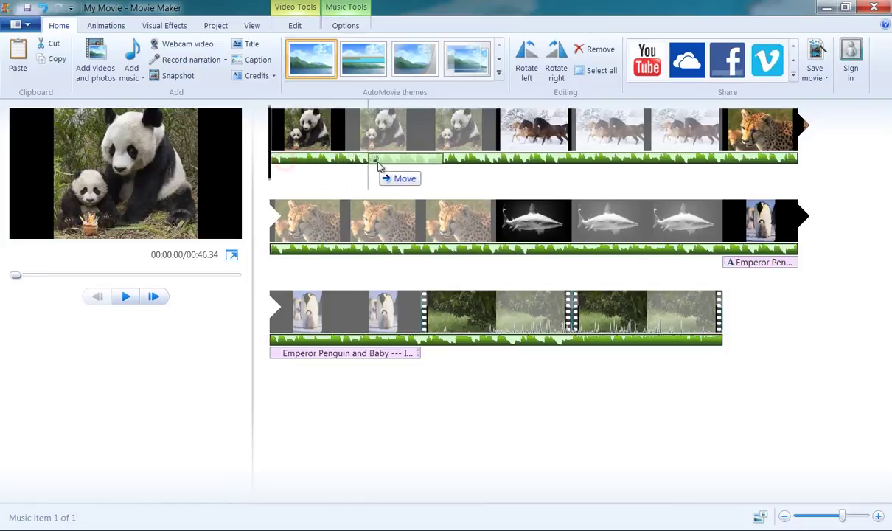
left_click(442, 168)
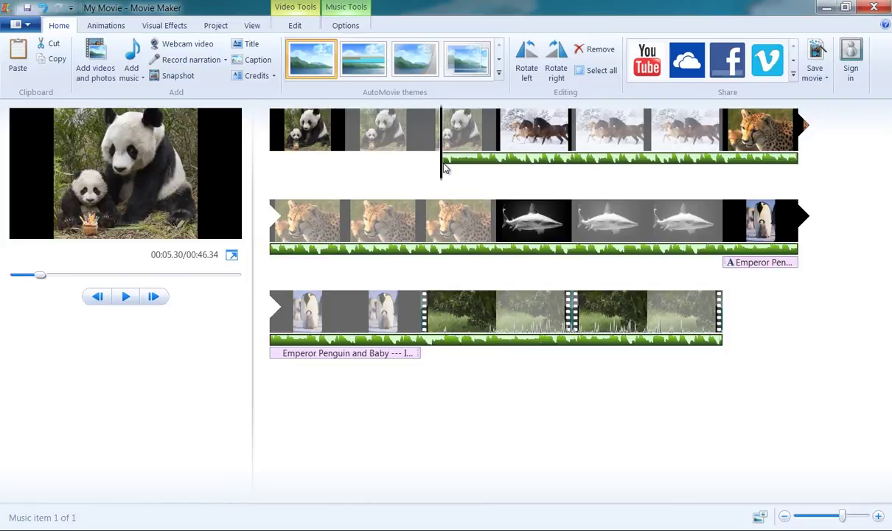
left_click(341, 28)
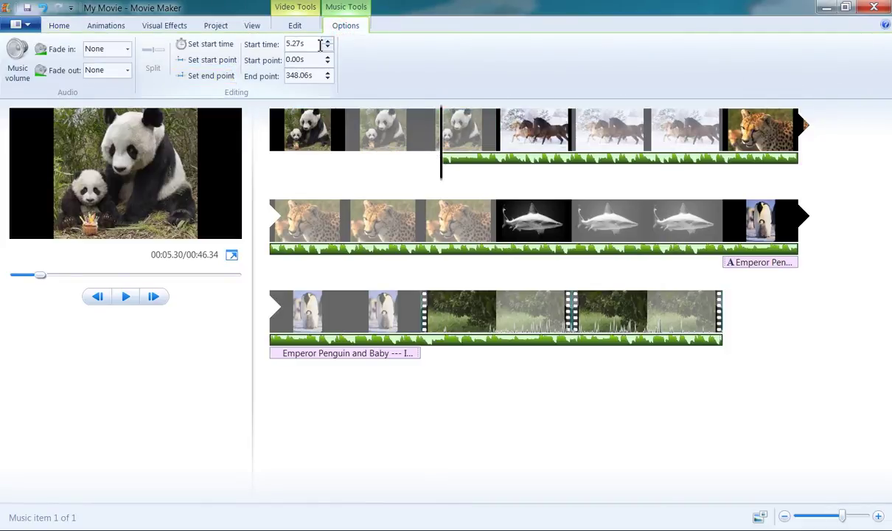
left_click(328, 42)
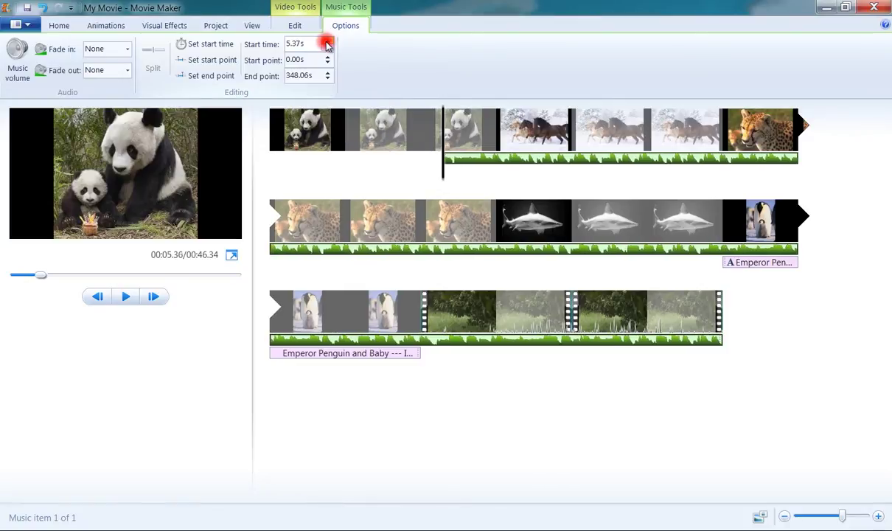
left_click(328, 42)
left_click(328, 42)
left_click(328, 42)
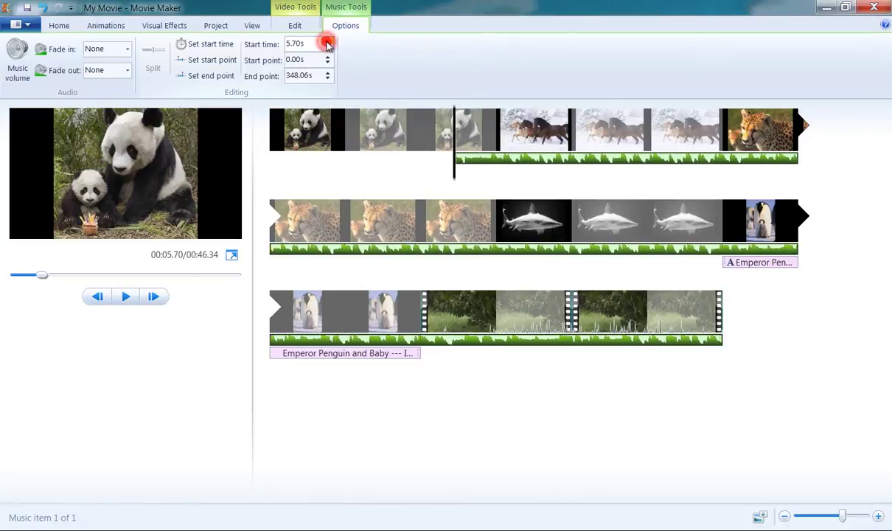
left_click(328, 42)
left_click(328, 42)
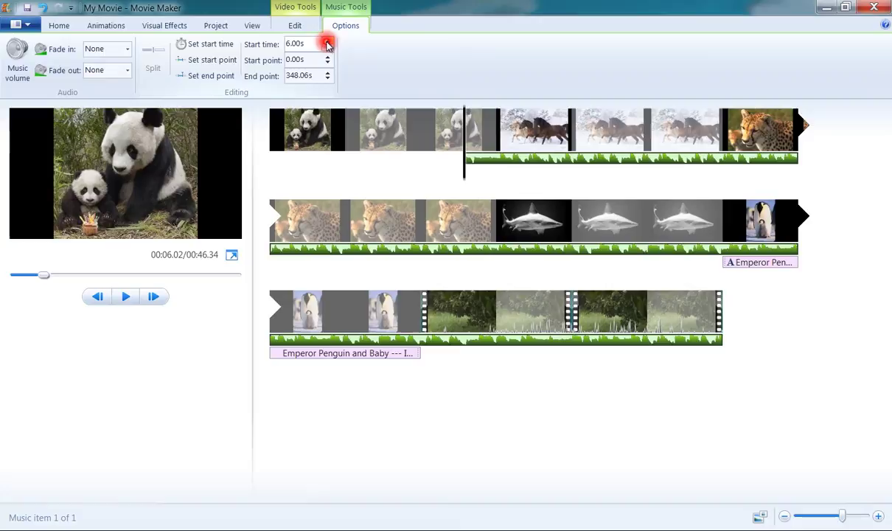
left_click(497, 317)
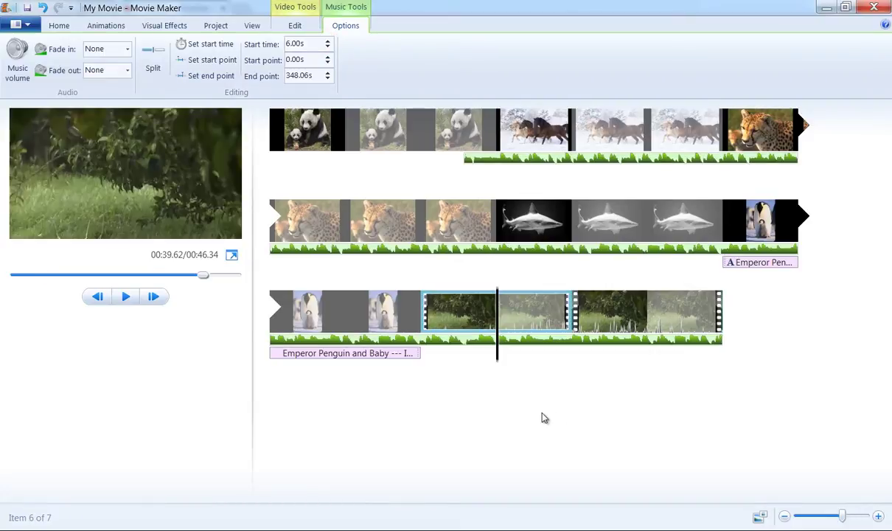
Browse the online music sources, ending on AudioMicro's royalty-free library in Chrome
left_click(58, 25)
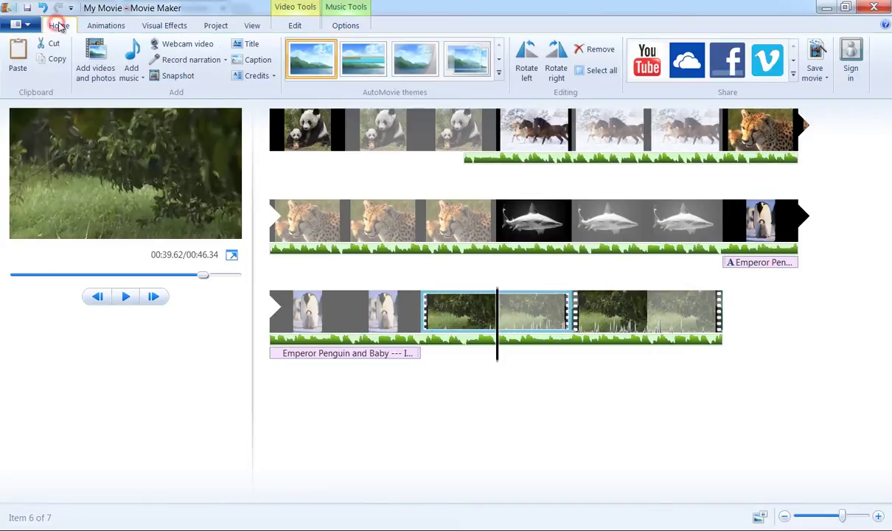
left_click(135, 102)
left_click(132, 74)
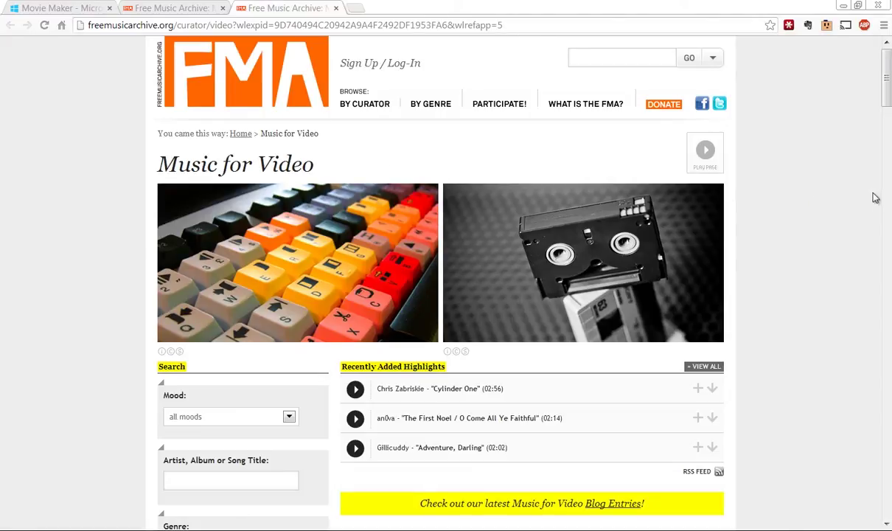
key("alt+Tab")
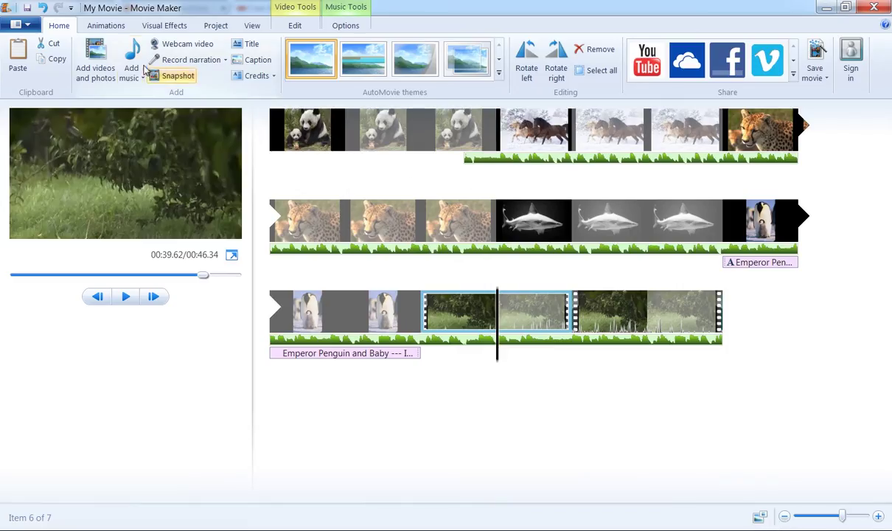
left_click(132, 72)
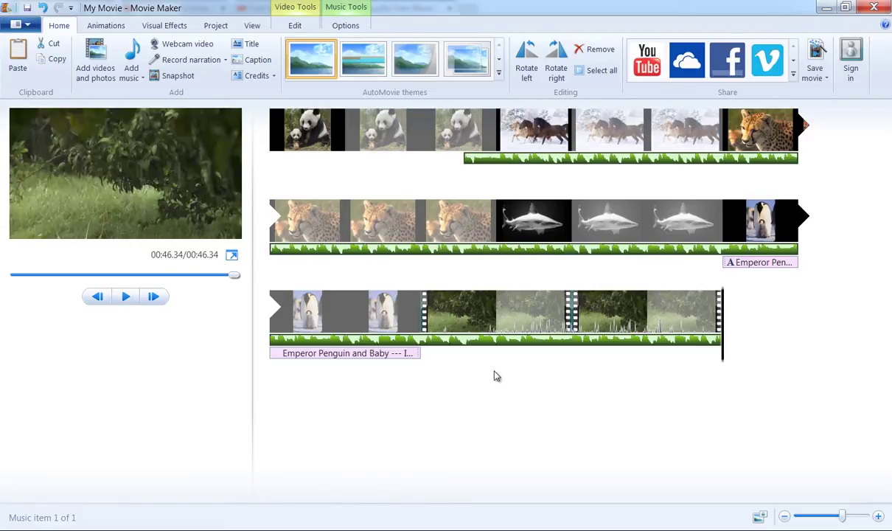
Set the music's start point to 0.60 seconds so the song's opening is skipped
left_click(345, 25)
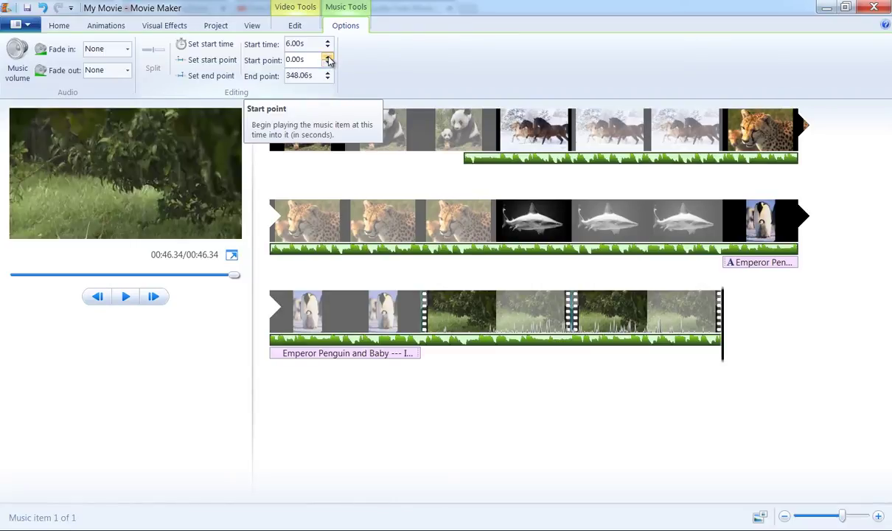
left_click(329, 59)
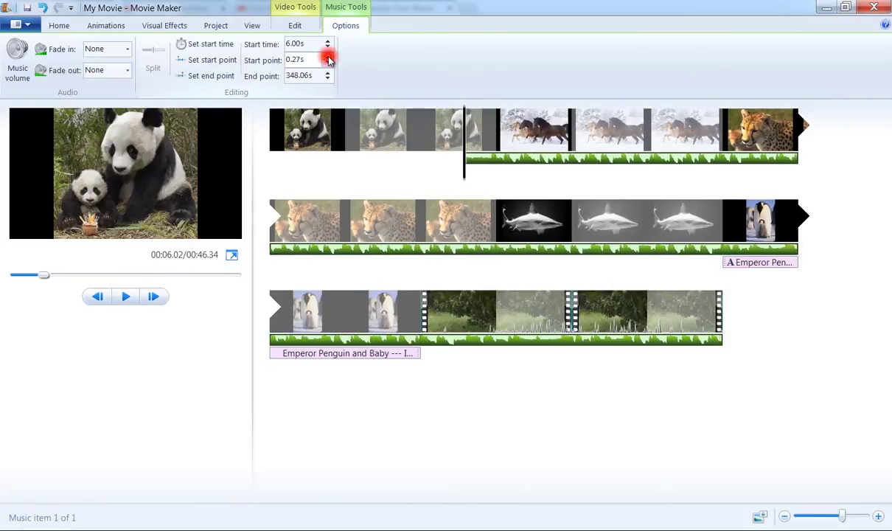
left_click(329, 59)
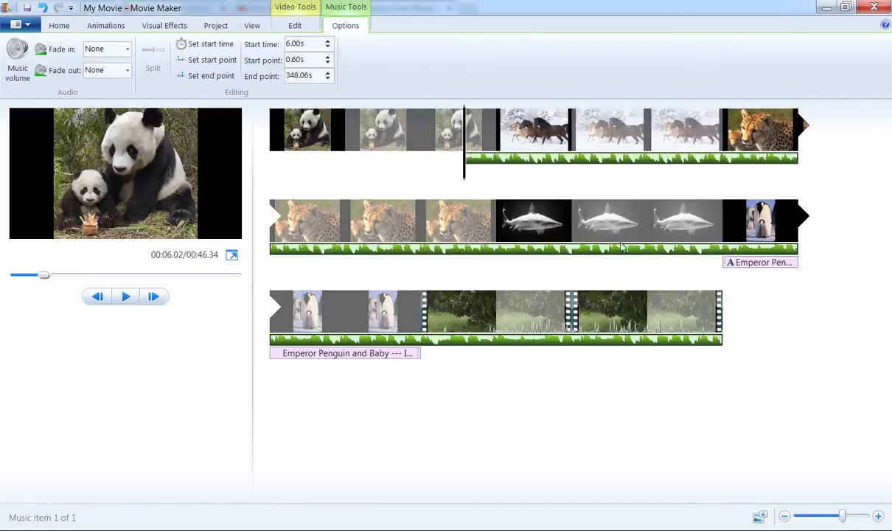
Split the first background music piece at about 11.96 seconds over the horses clip
left_click(617, 162)
left_click_drag(463, 177, 658, 182)
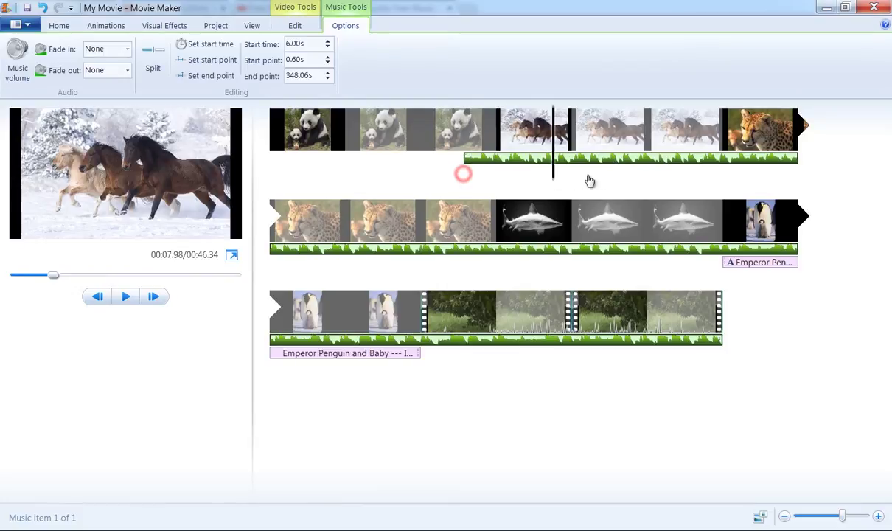
right_click(655, 155)
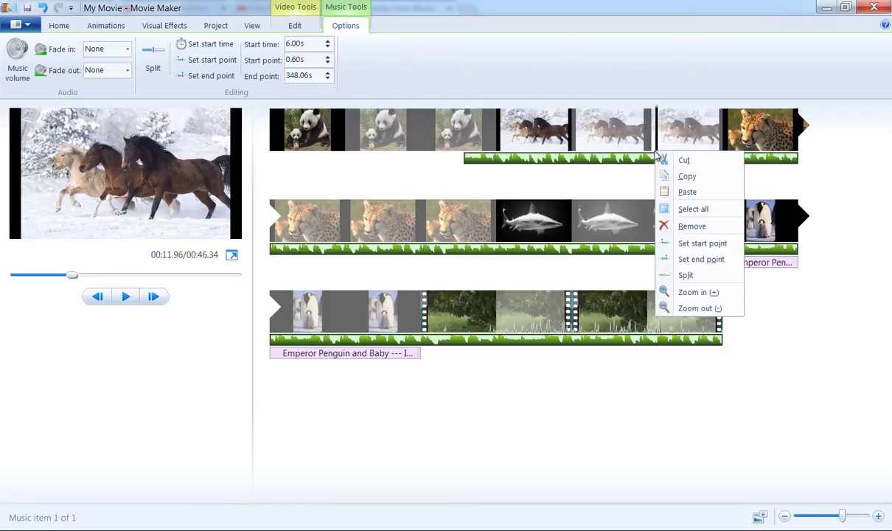
left_click(695, 277)
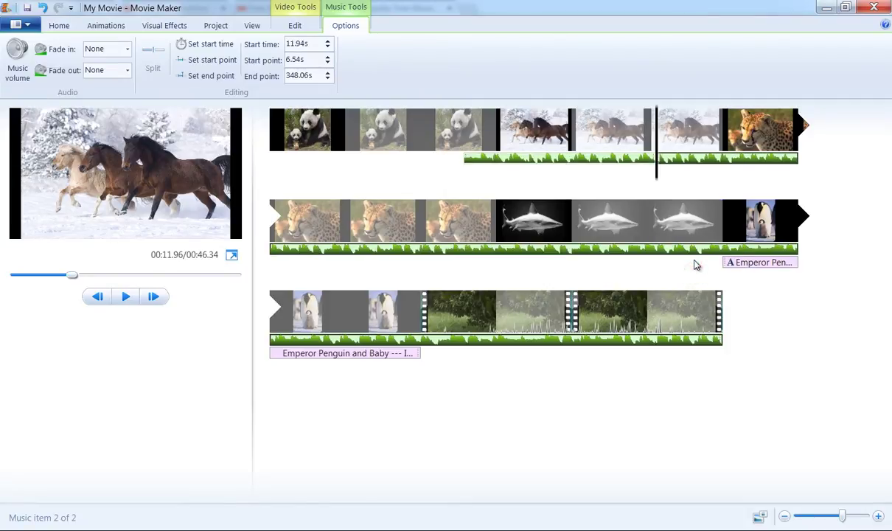
Check the music pieces and move the play position to about 7.74 seconds in the horses clip
left_click(634, 159)
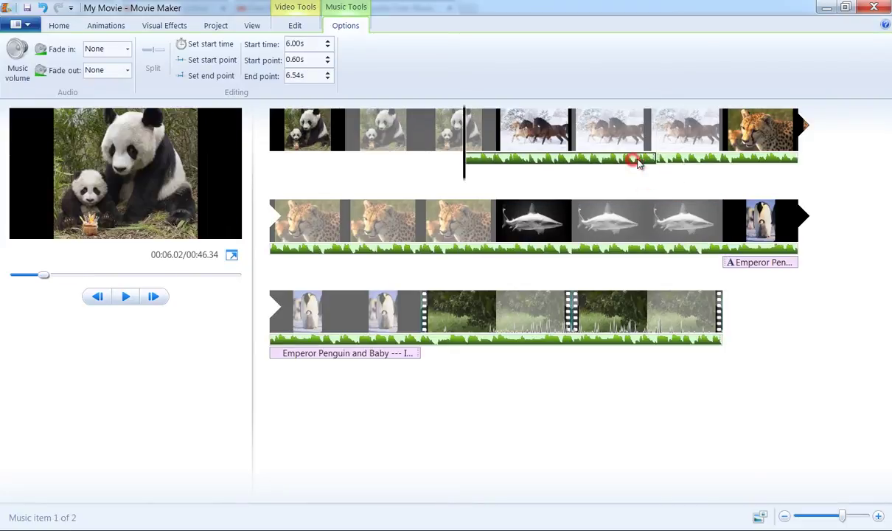
left_click(669, 160)
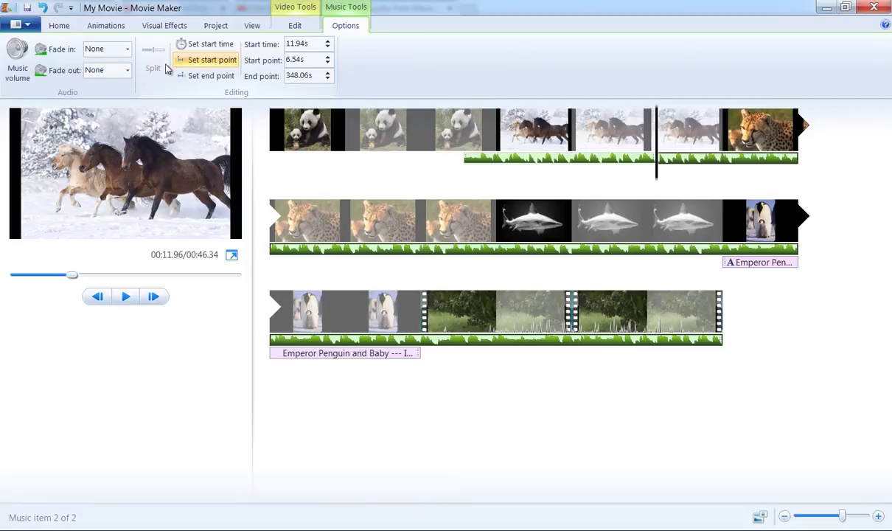
left_click(615, 159)
left_click_drag(464, 176, 519, 175)
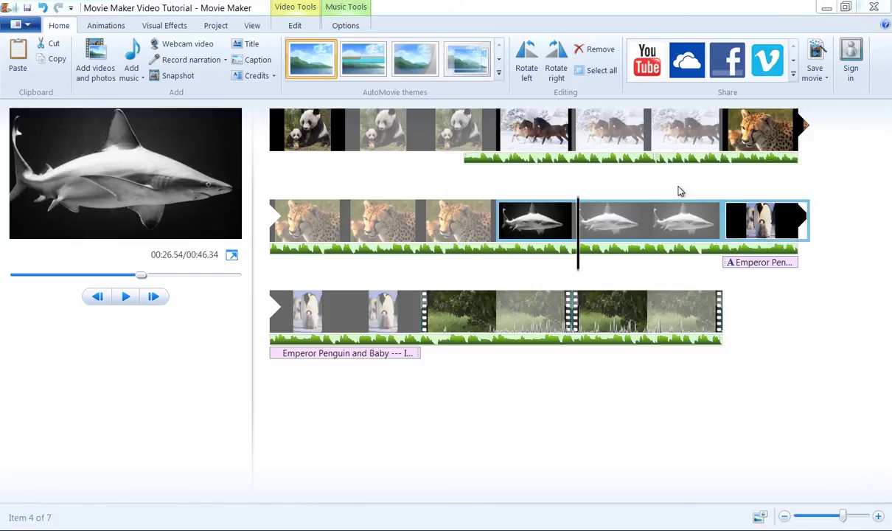
Select the first panda clip as the narration's starting point
left_click(421, 124)
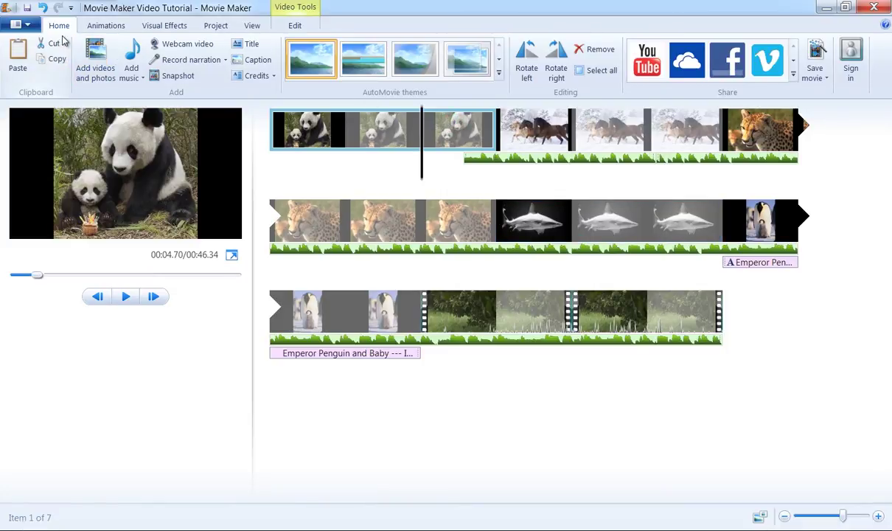
Record a 3.9-second narration and save it onto the timeline at 4.7 seconds
left_click(173, 62)
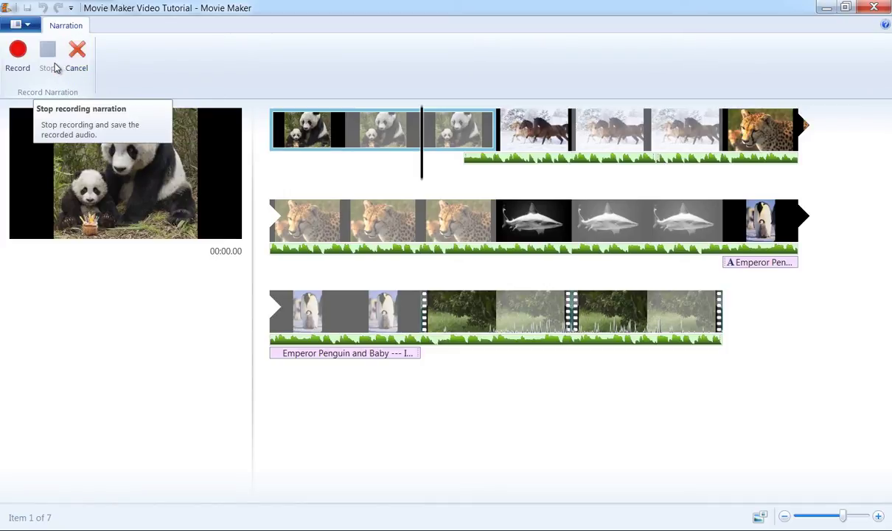
left_click(18, 52)
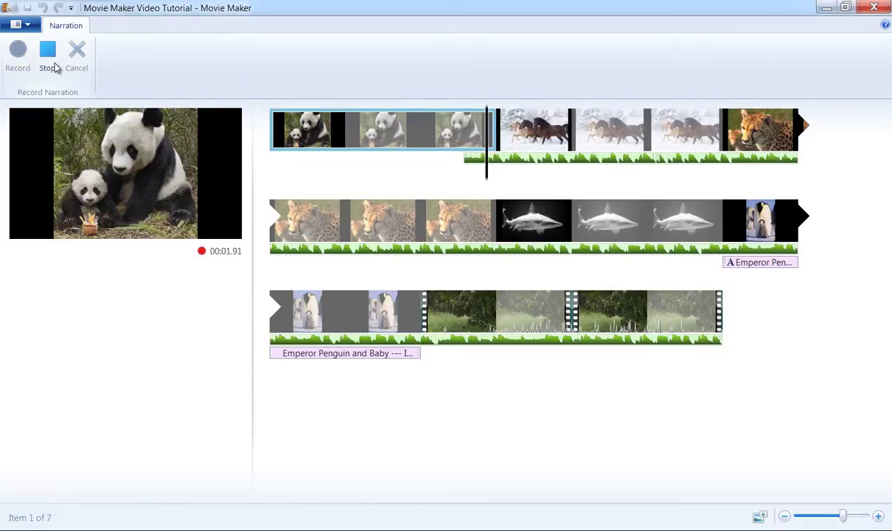
left_click(43, 64)
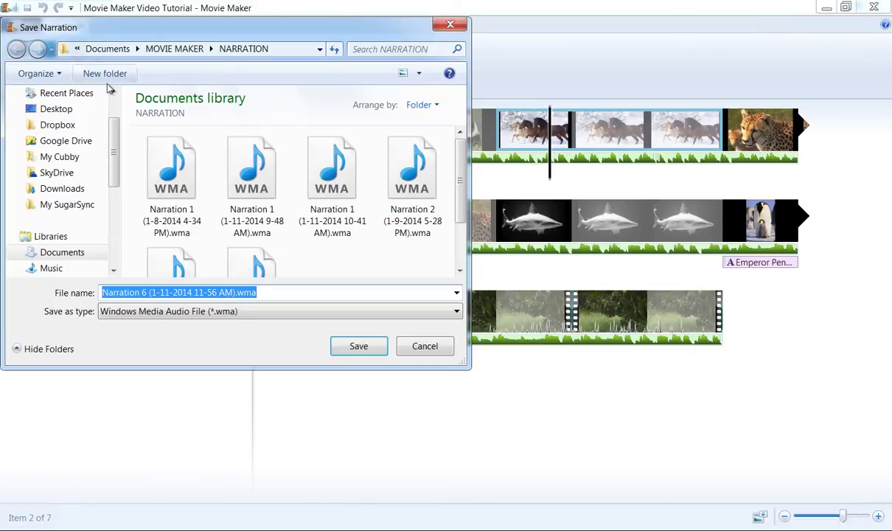
left_click(359, 345)
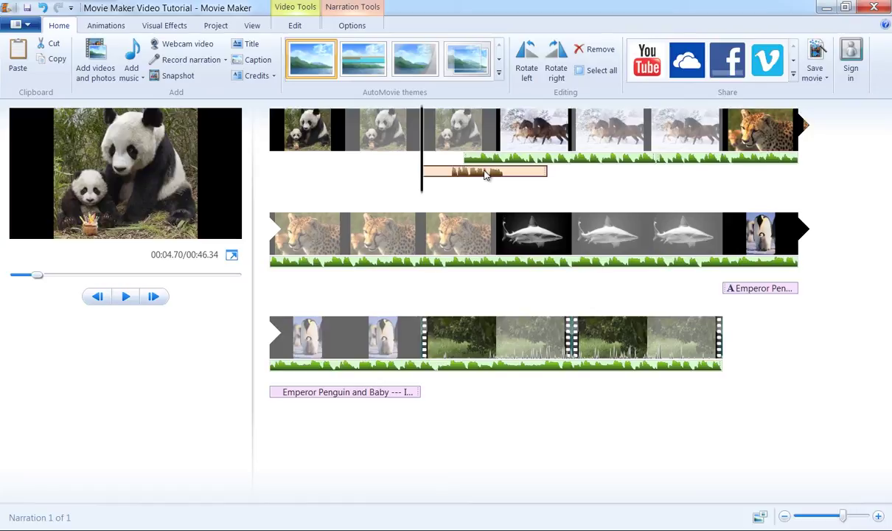
Drag the narration right so it begins around 8.5 seconds under the horses clip
left_click_drag(485, 174, 540, 172)
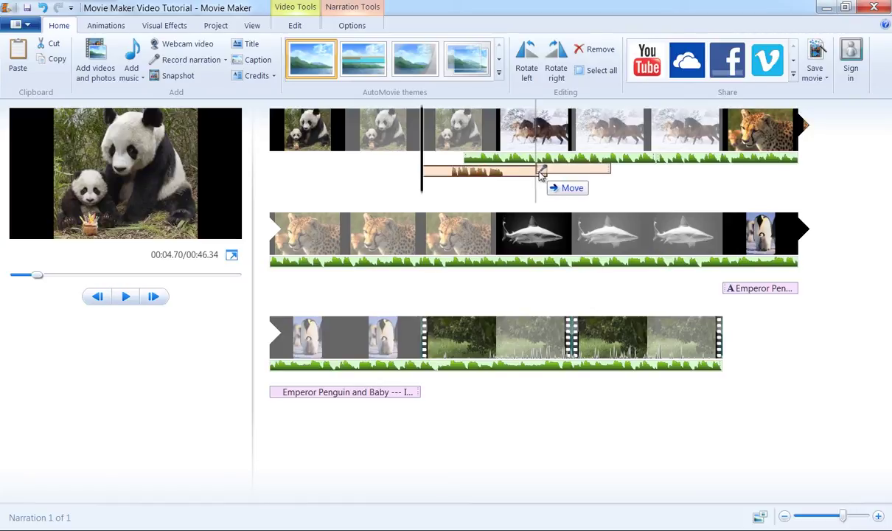
left_click_drag(541, 171, 546, 175)
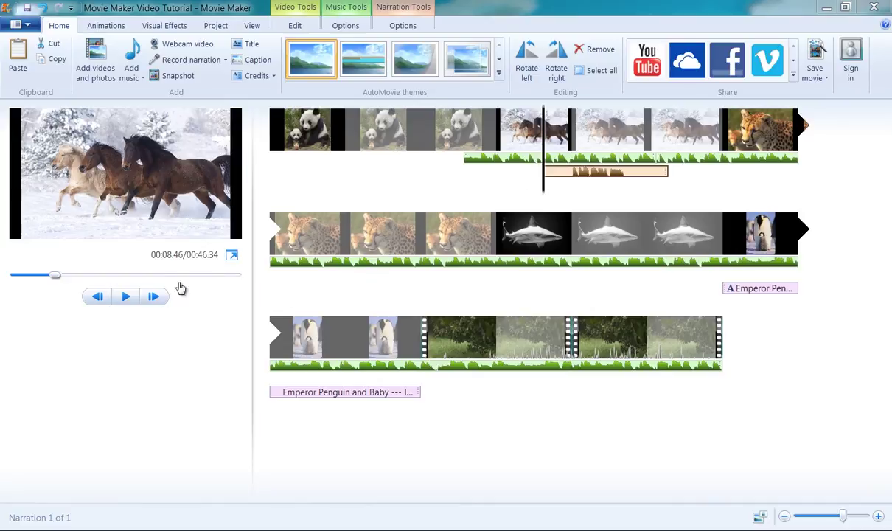
left_click(123, 297)
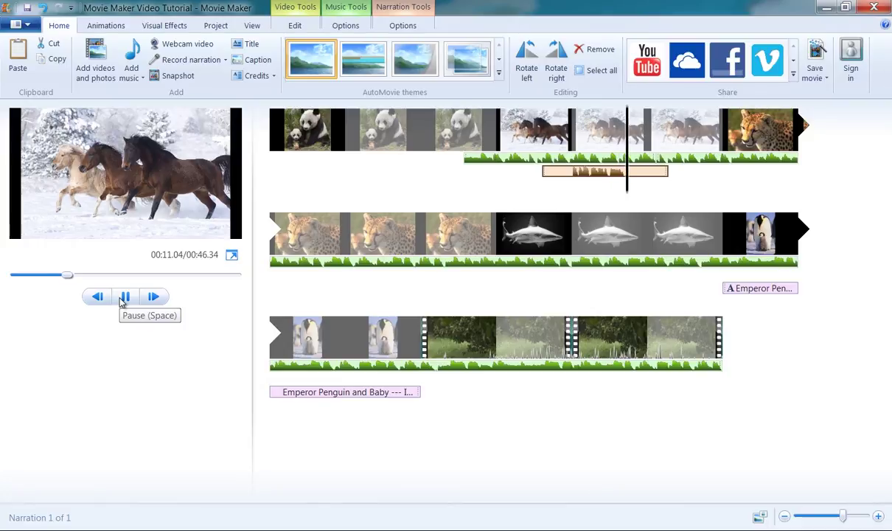
left_click(122, 298)
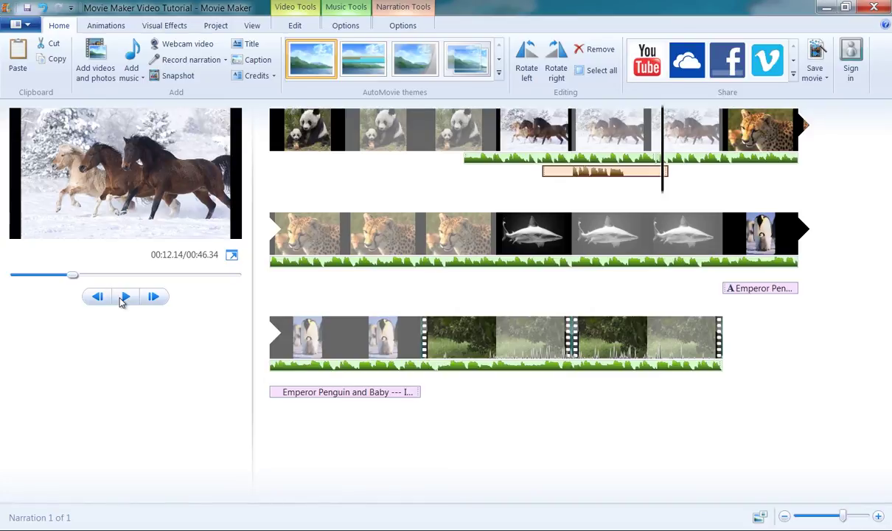
left_click(656, 186)
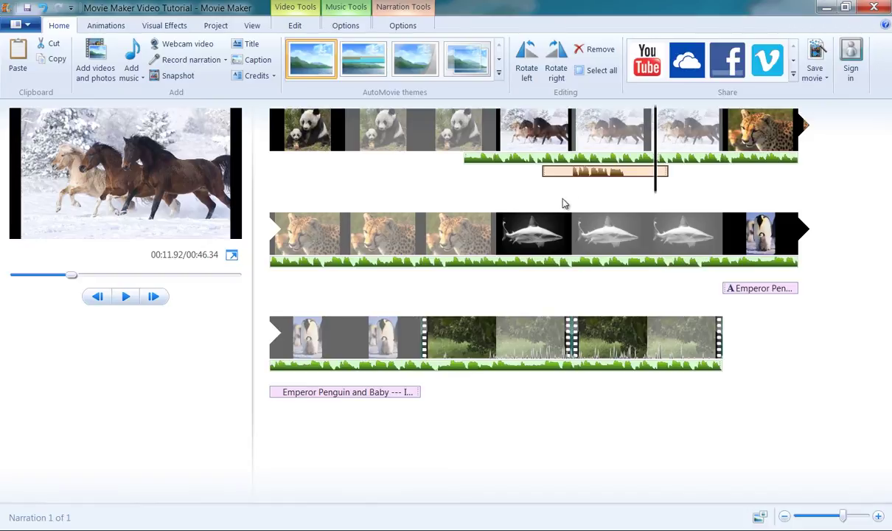
Insert Horses walking on dirt.wav as music at the shark clip, 23.40 seconds in
left_click(474, 263)
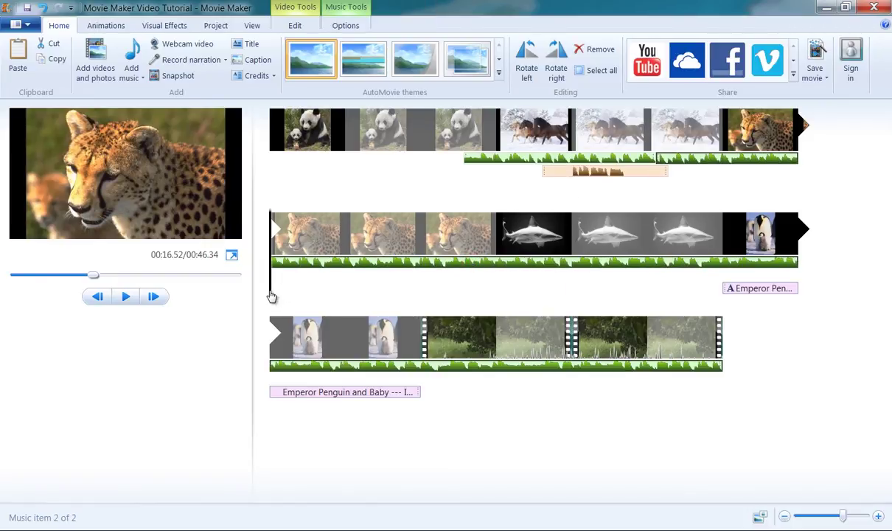
left_click_drag(269, 290, 480, 303)
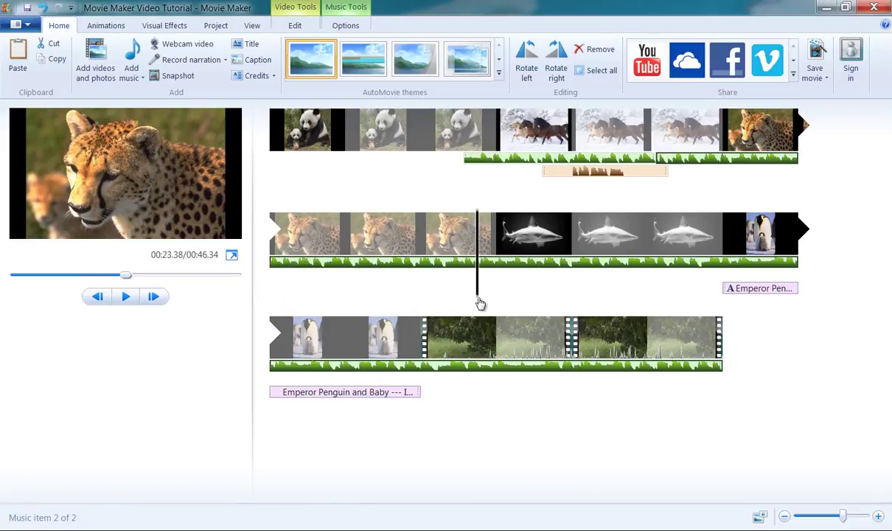
left_click(132, 77)
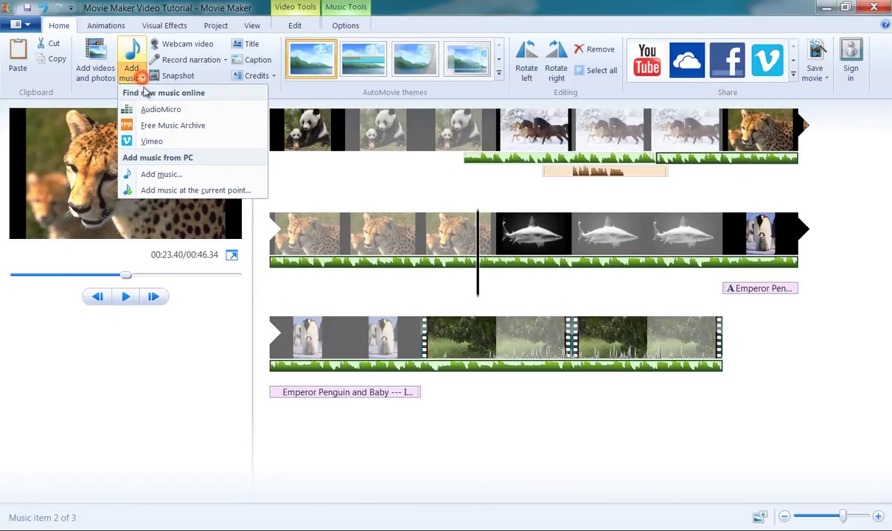
left_click(160, 189)
left_click(179, 175)
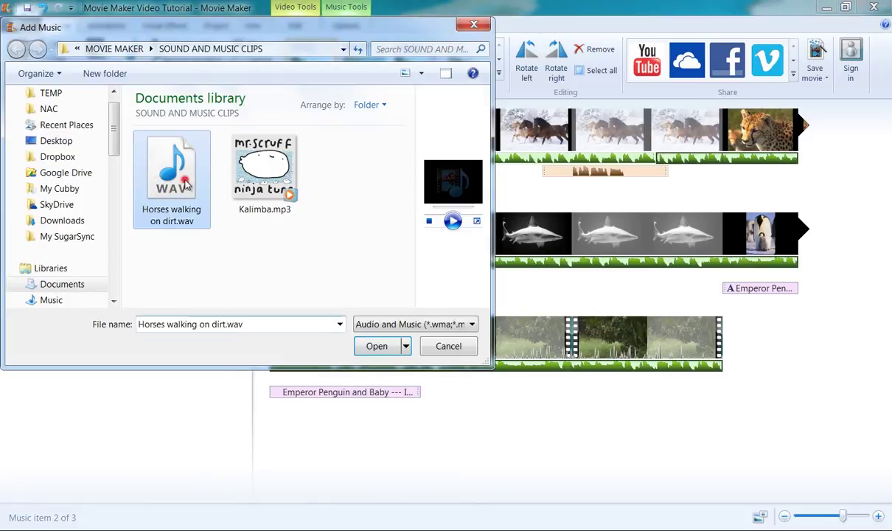
left_click(374, 346)
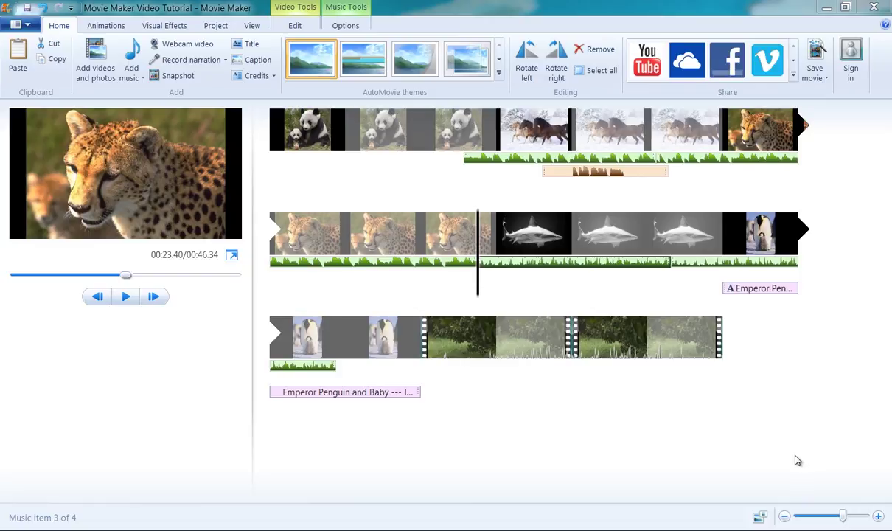
Raise the volume of the narration recorded under the horses photo at 8.42 seconds
left_click(630, 171)
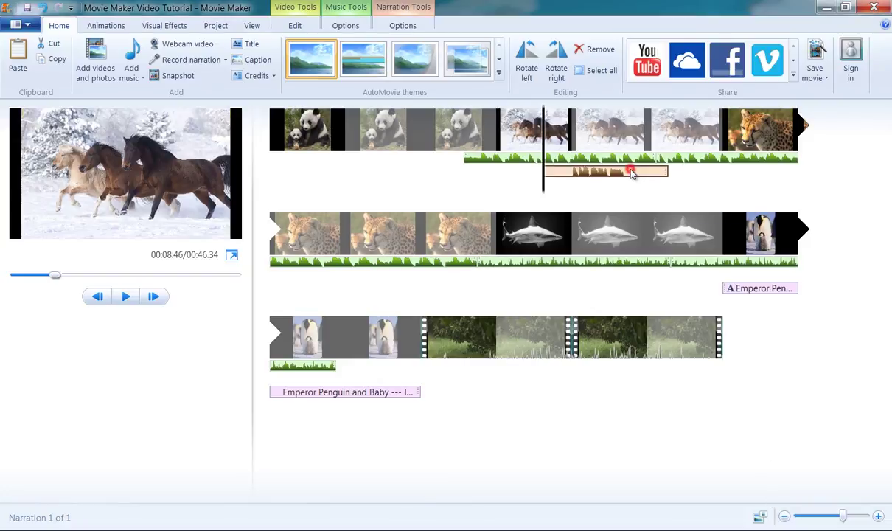
left_click(405, 26)
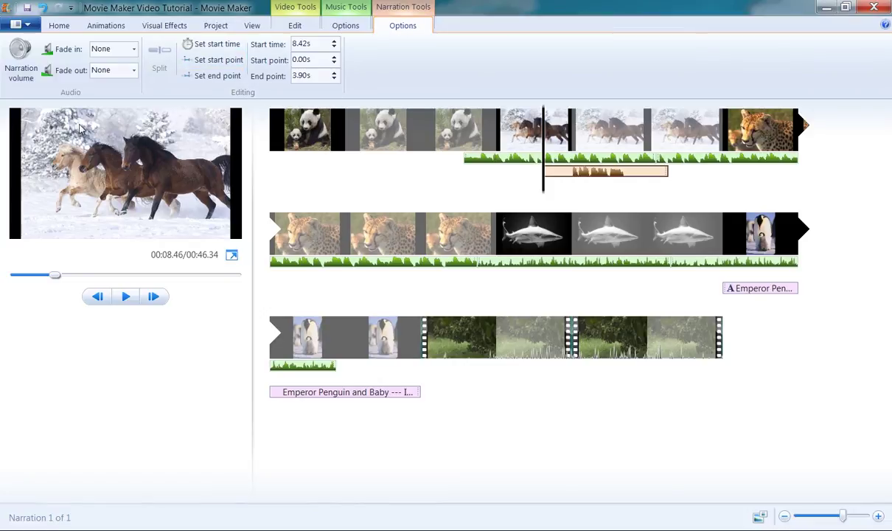
left_click(29, 74)
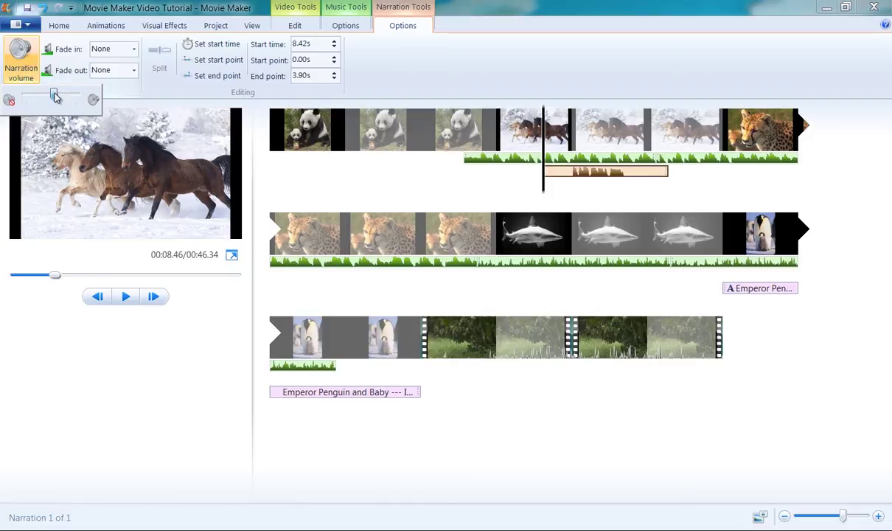
left_click_drag(54, 97, 78, 104)
Lower the volume of the first background music piece
left_click(586, 158)
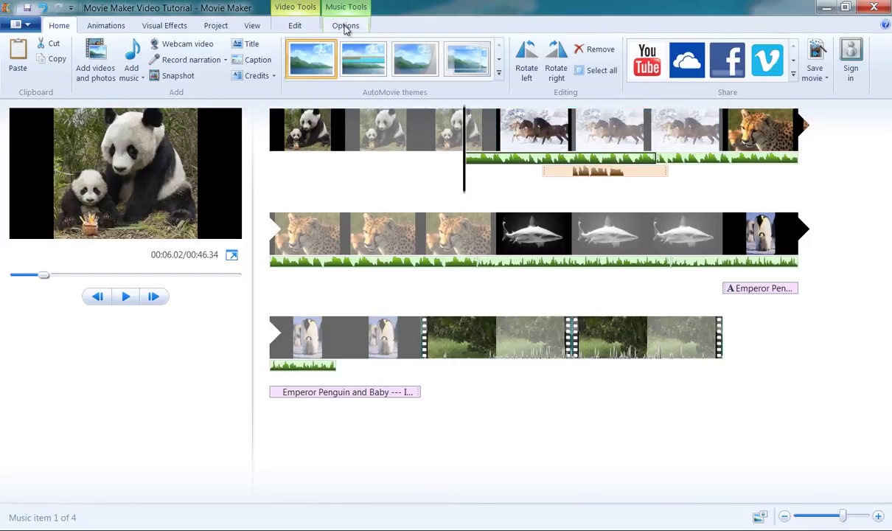
left_click(345, 25)
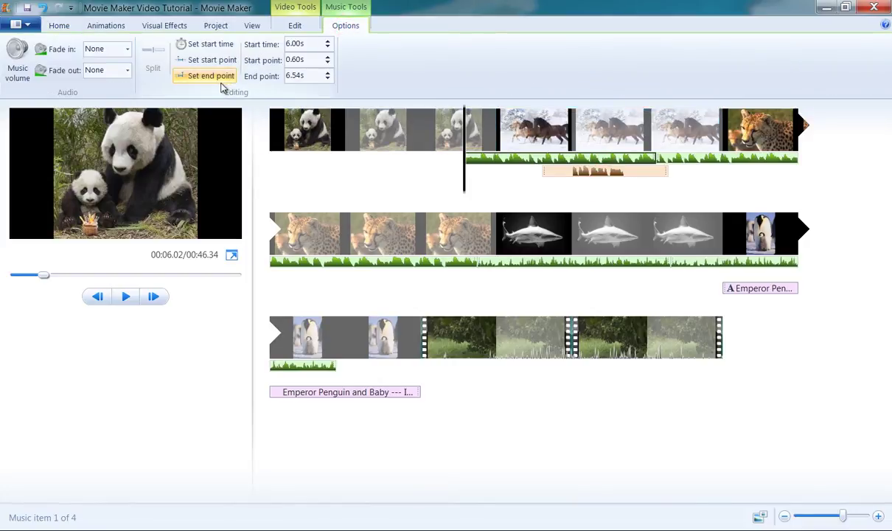
left_click(22, 77)
left_click_drag(47, 96, 28, 95)
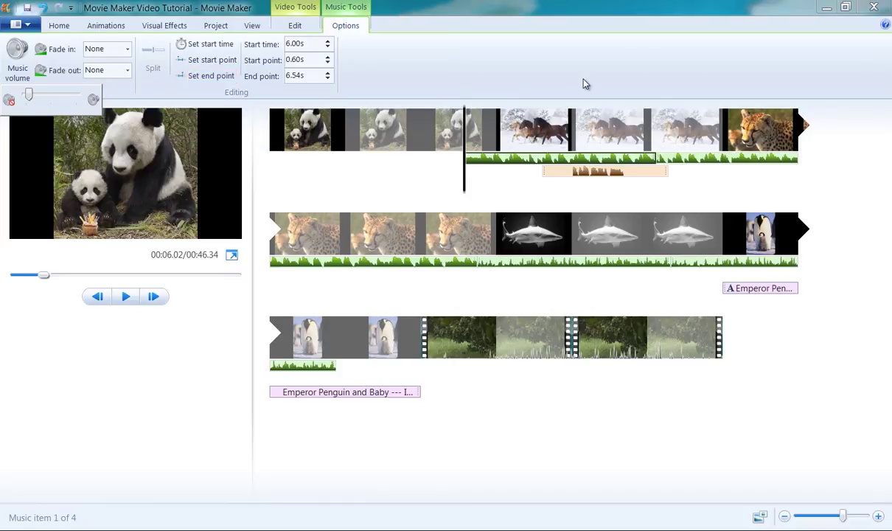
Lower the forest clip's own sound volume in the third row
left_click(490, 346)
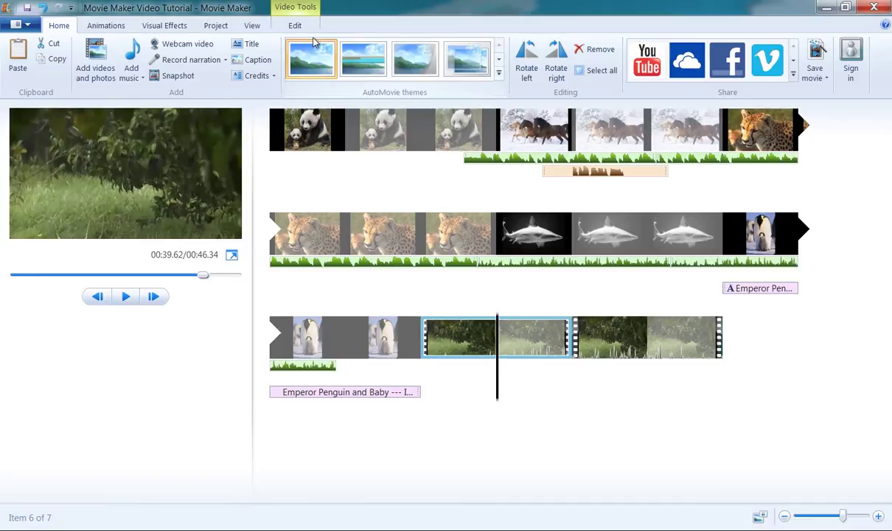
left_click(297, 25)
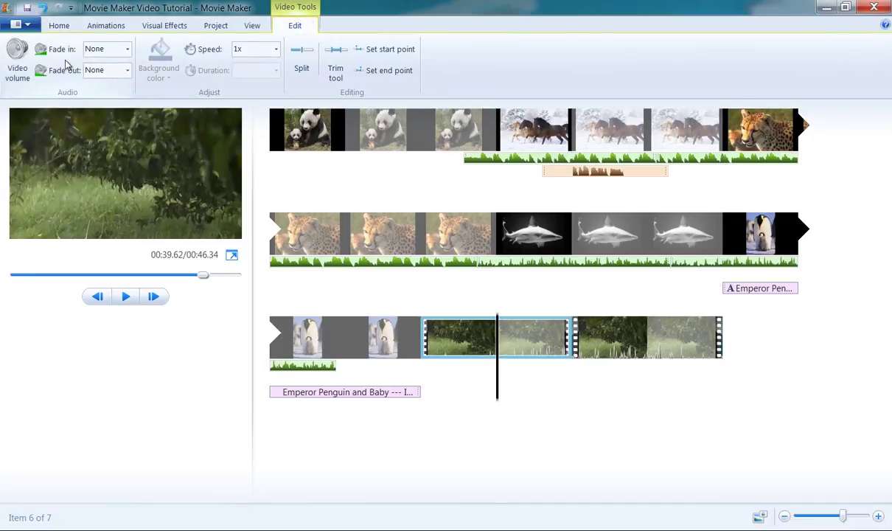
left_click(17, 63)
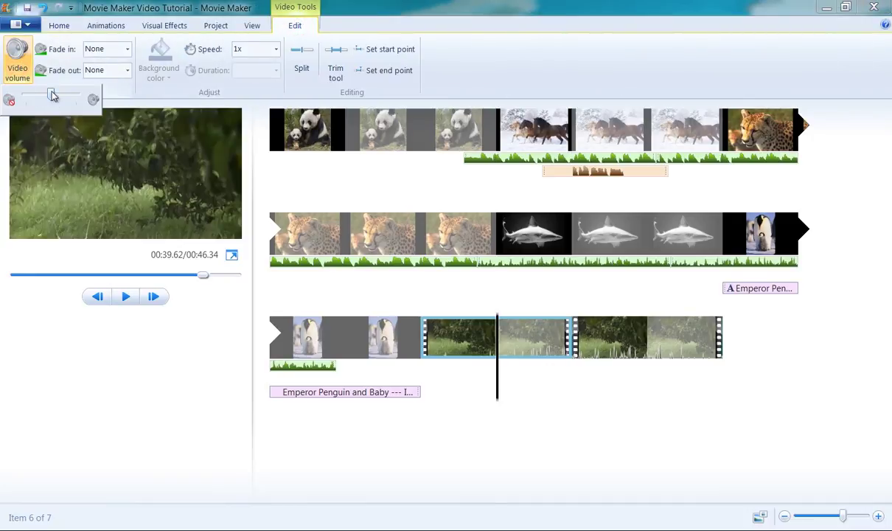
left_click_drag(50, 94, 32, 95)
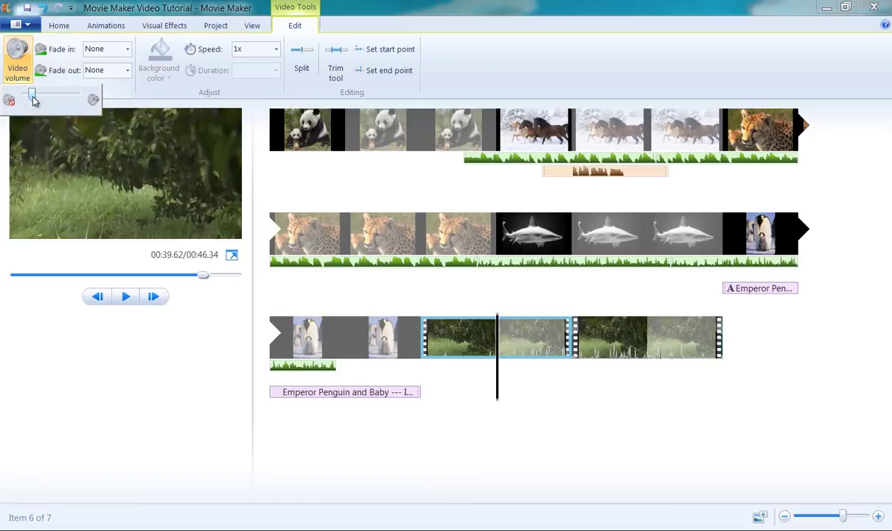